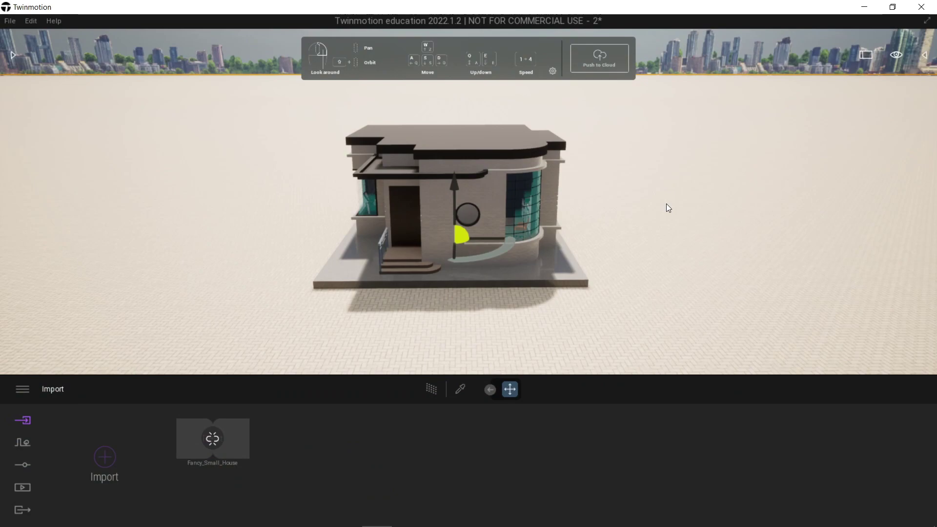
Open the scene graph and toggle the Starting Ground's visibility off and on, leaving it shown
{"action": "left_click", "coordinate": [925, 58]}
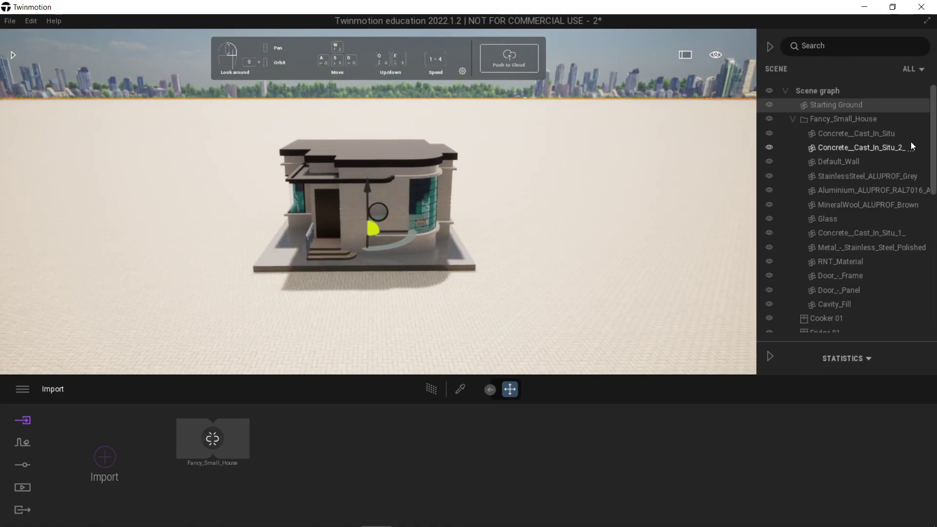
{"action": "left_click_drag", "start_coordinate": [931, 157], "coordinate": [904, 124]}
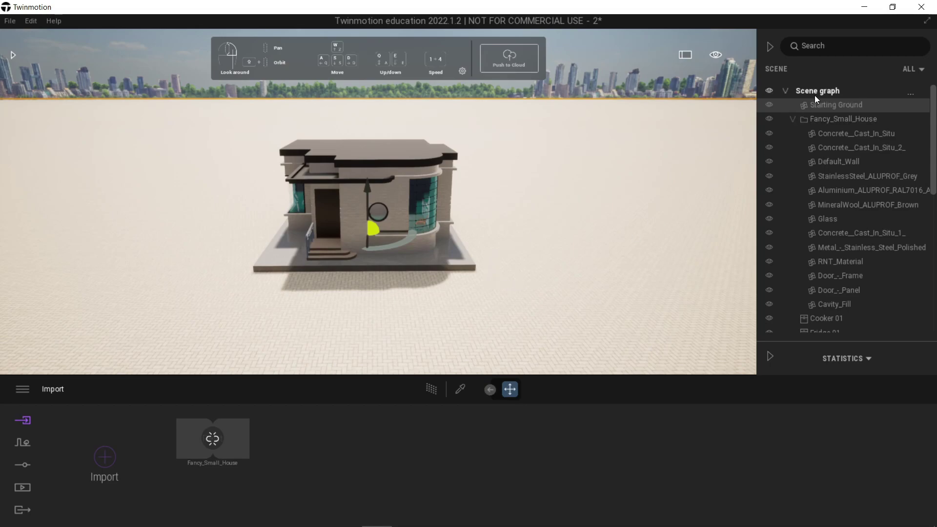
{"action": "left_click", "coordinate": [770, 107]}
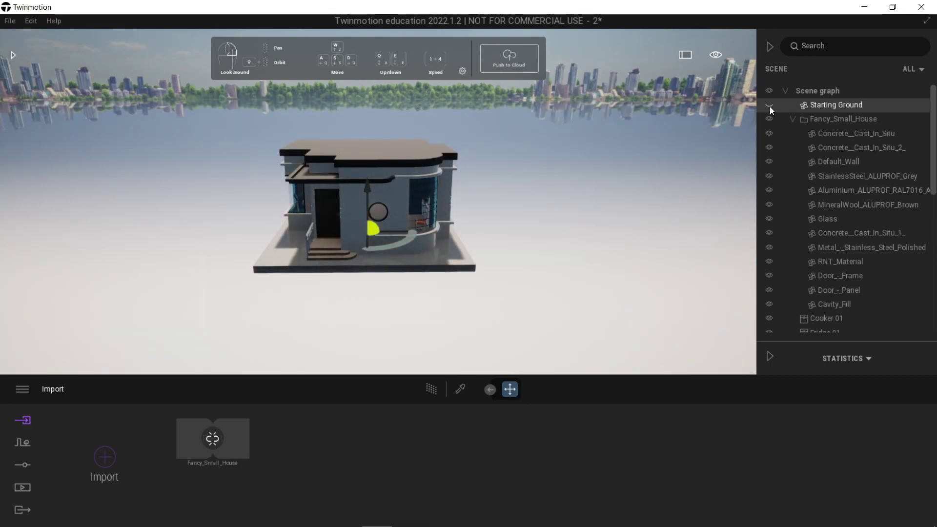
{"action": "left_click", "coordinate": [769, 107]}
{"action": "left_click", "coordinate": [769, 107]}
{"action": "left_click", "coordinate": [769, 107]}
{"action": "left_click", "coordinate": [769, 106]}
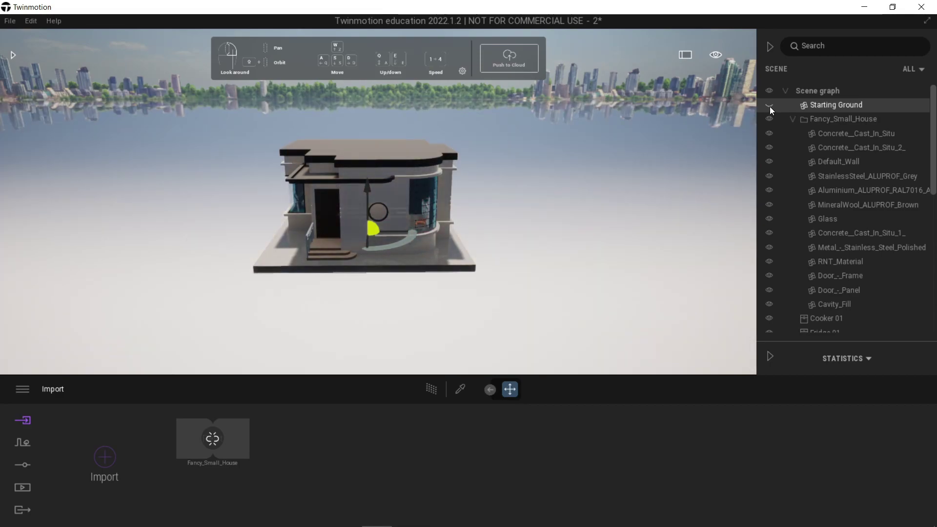
{"action": "left_click", "coordinate": [770, 106]}
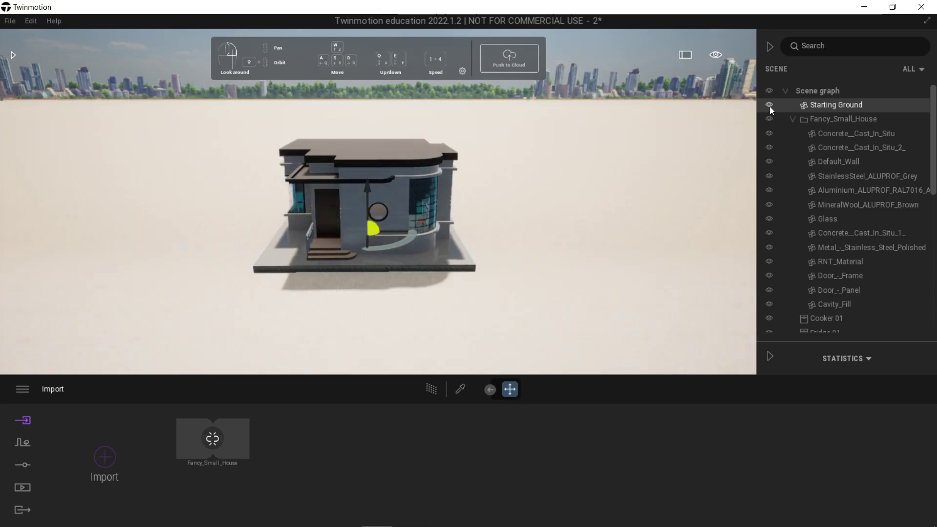
Hide the house's Concrete__Cast_In_Situ_2_ walls, look at the interior from the corner, and show the walls again
{"action": "left_click", "coordinate": [450, 199]}
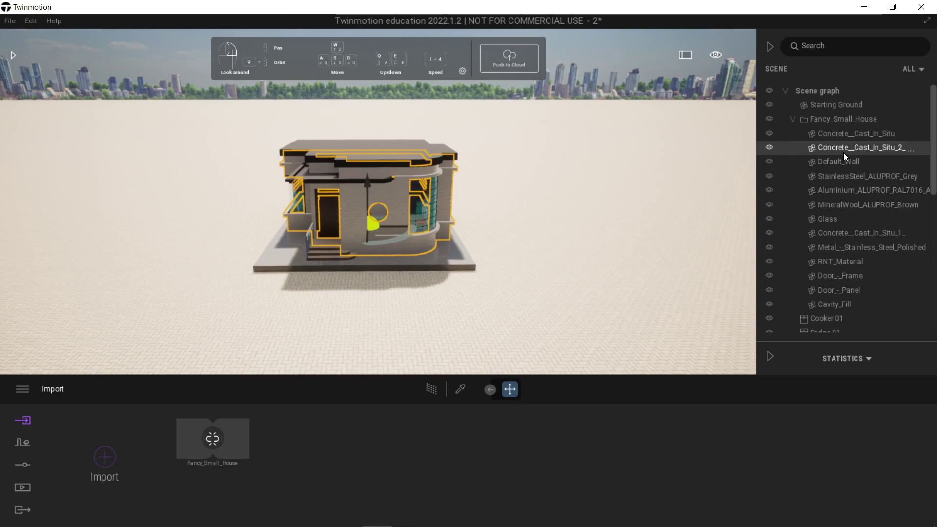
{"action": "left_click", "coordinate": [769, 148]}
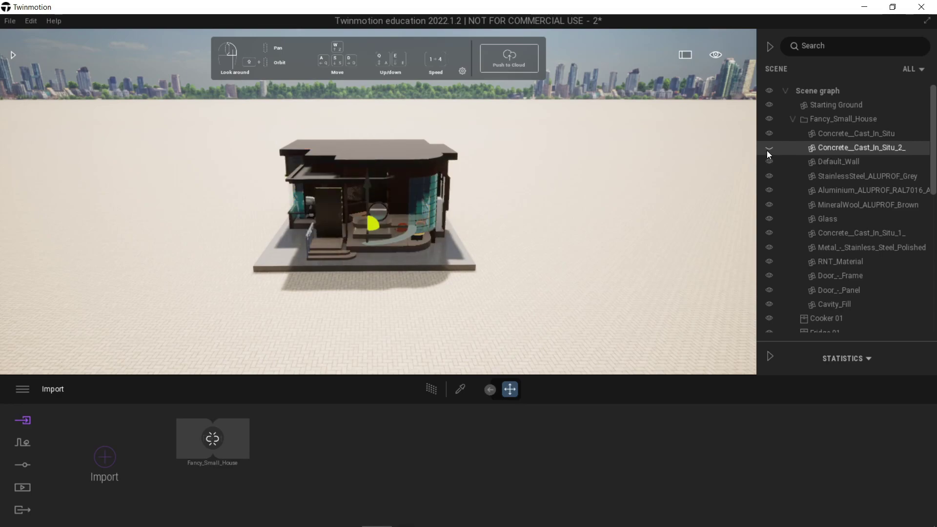
{"action": "right_click_drag", "start_coordinate": [627, 200], "coordinate": [449, 196]}
{"action": "key", "text": "w"}
{"action": "key", "text": "d"}
{"action": "right_click_drag", "start_coordinate": [742, 171], "coordinate": [702, 171]}
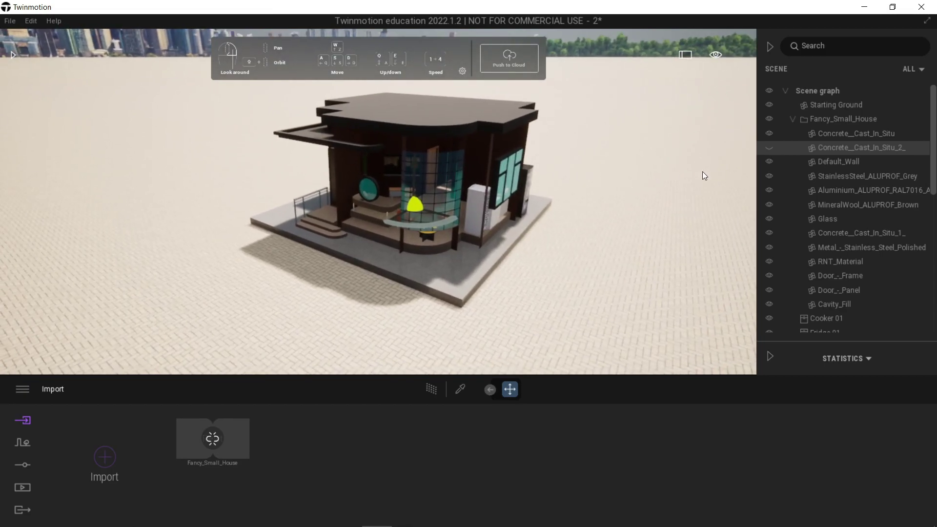
{"action": "left_click", "coordinate": [769, 147]}
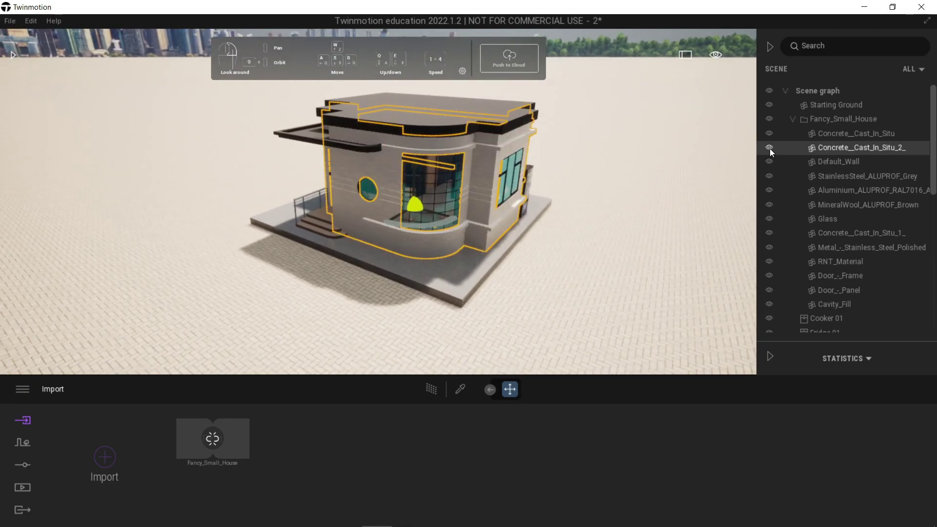
Collapse and expand the Scene graph root repeatedly, leaving its object list expanded
{"action": "left_click", "coordinate": [785, 91]}
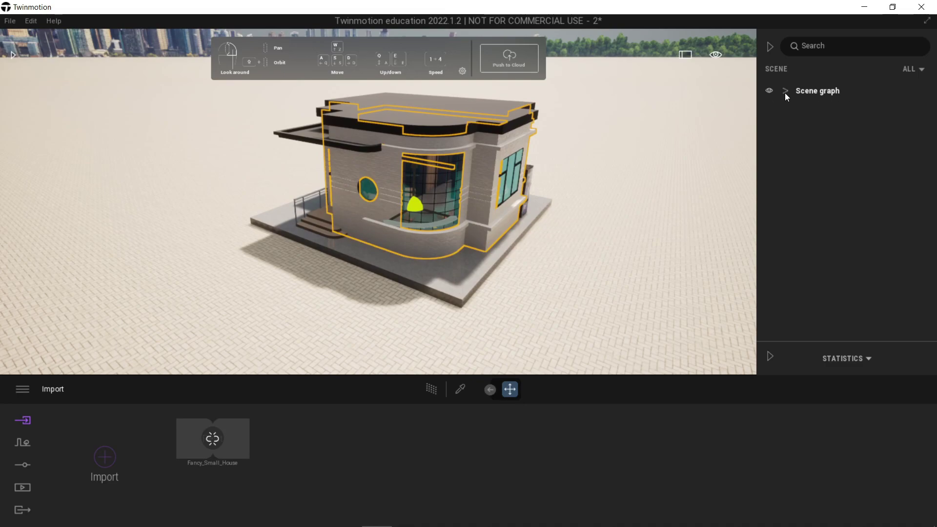
{"action": "left_click", "coordinate": [784, 92]}
{"action": "left_click", "coordinate": [785, 92]}
{"action": "left_click", "coordinate": [784, 92]}
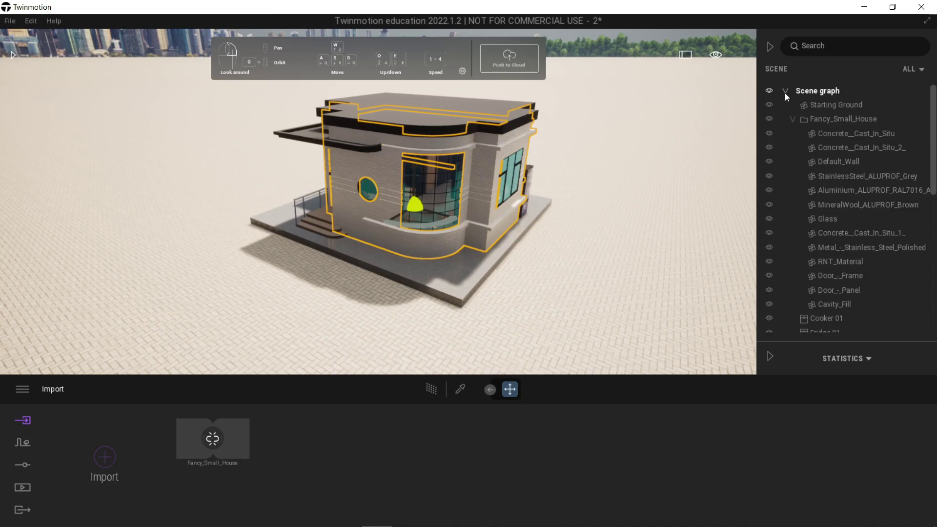
{"action": "left_click", "coordinate": [785, 92]}
{"action": "left_click", "coordinate": [785, 92]}
Hide and show the whole scene, and do the same with the Fancy_Small_House folder
{"action": "left_click", "coordinate": [770, 90]}
{"action": "left_click", "coordinate": [771, 91]}
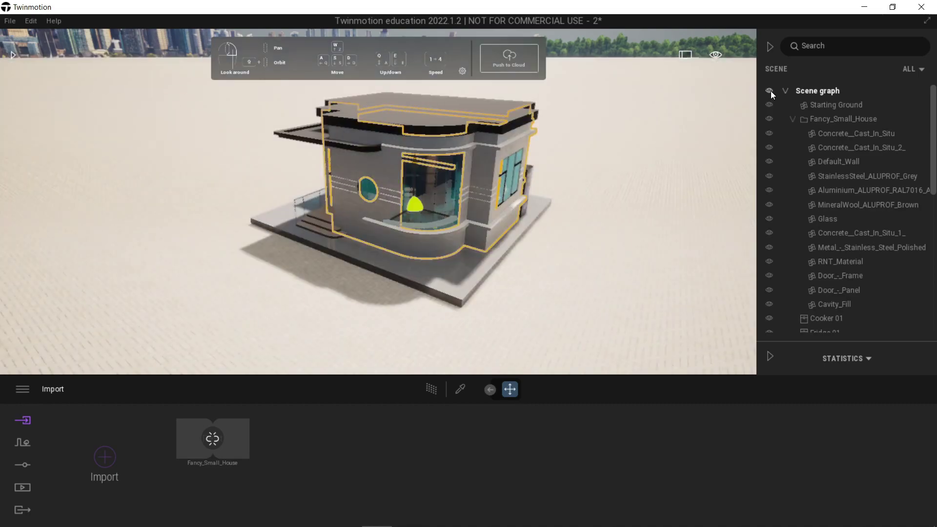
{"action": "left_click", "coordinate": [769, 119]}
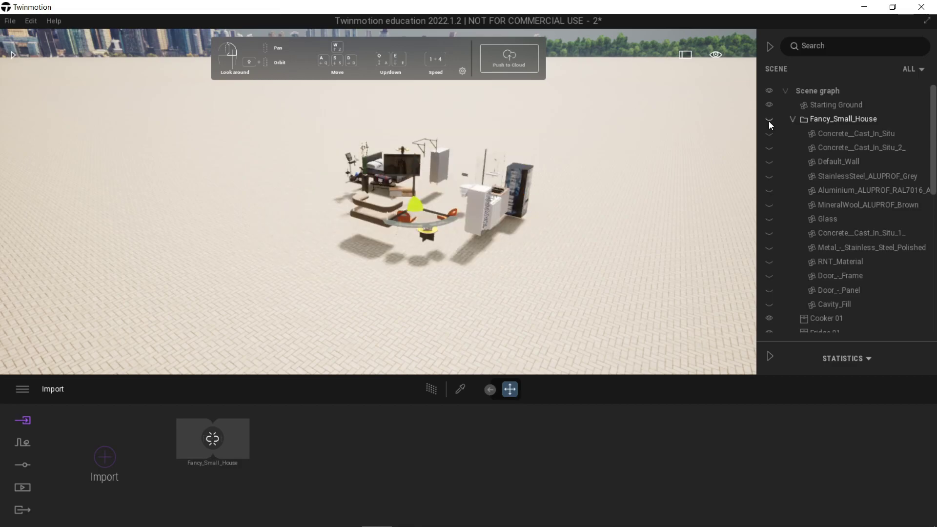
{"action": "left_click", "coordinate": [769, 119]}
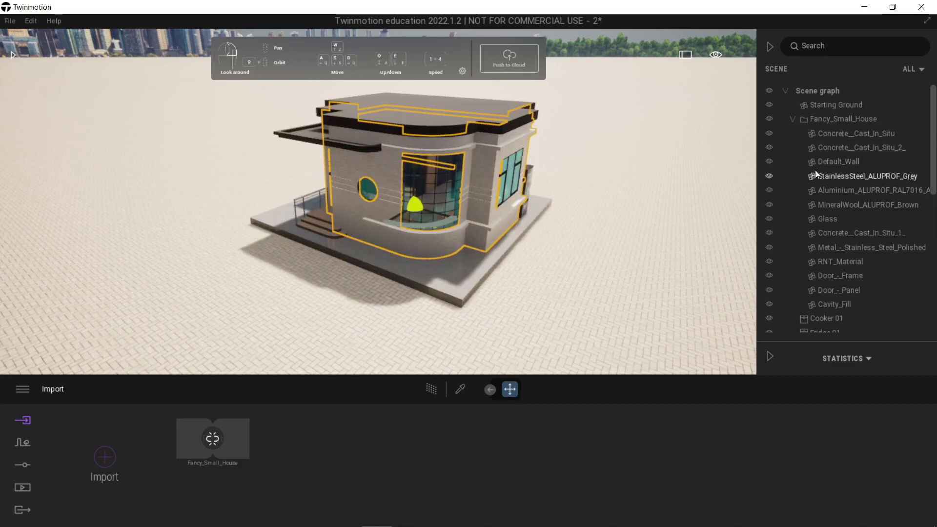
Expand the Wardrobe 01 hierarchy in the scene graph and focus on that object beside the bed
{"action": "scroll", "coordinate": [816, 172], "scroll_direction": "down", "scroll_amount": 8}
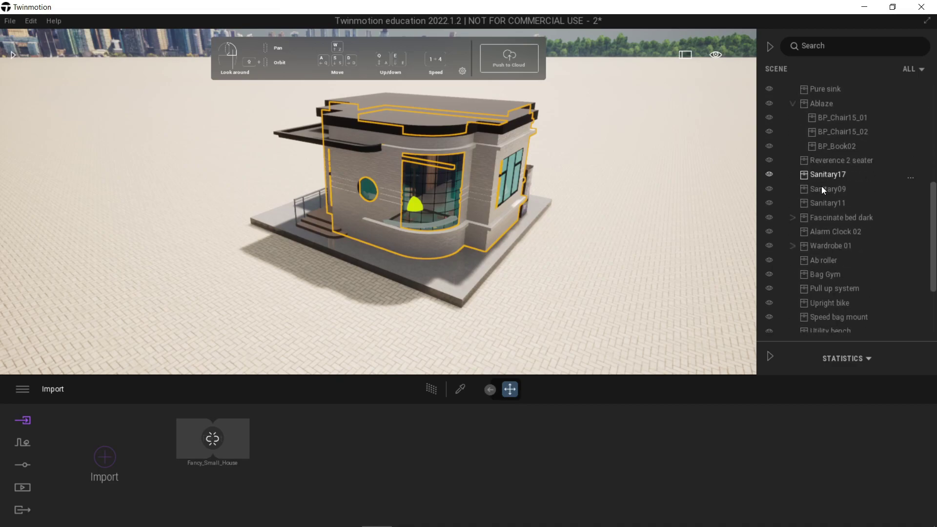
{"action": "scroll", "coordinate": [823, 187], "scroll_direction": "down", "scroll_amount": 4}
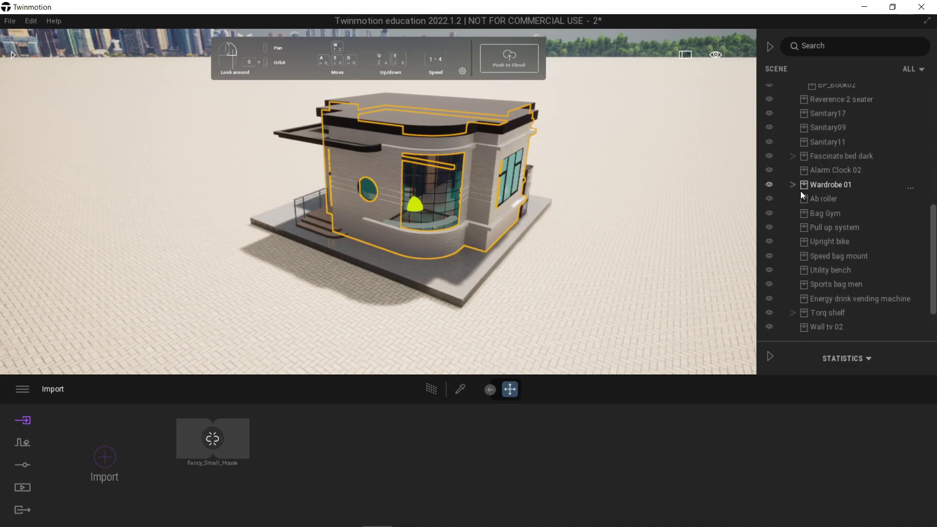
{"action": "left_click", "coordinate": [793, 185]}
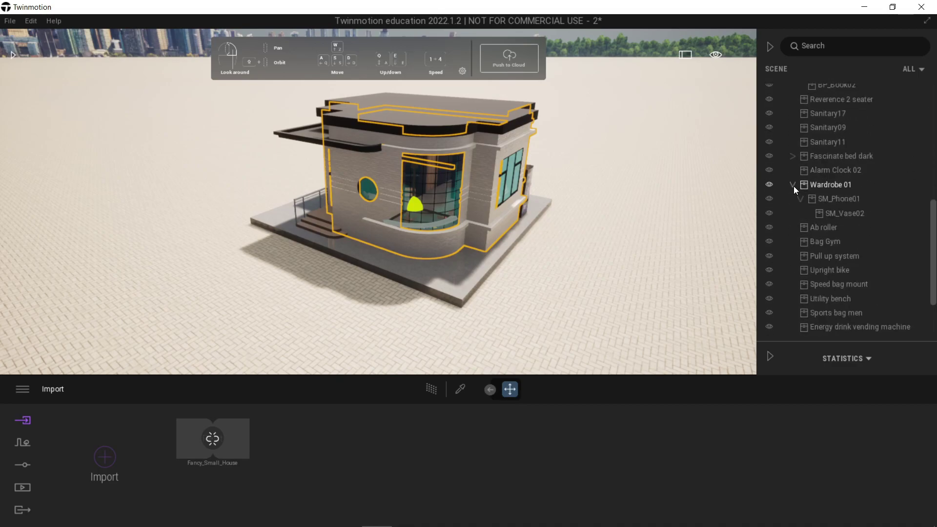
{"action": "scroll", "coordinate": [460, 190], "scroll_direction": "up", "scroll_amount": 3}
{"action": "middle_click_drag", "start_coordinate": [460, 189], "coordinate": [488, 166], "text": "shift"}
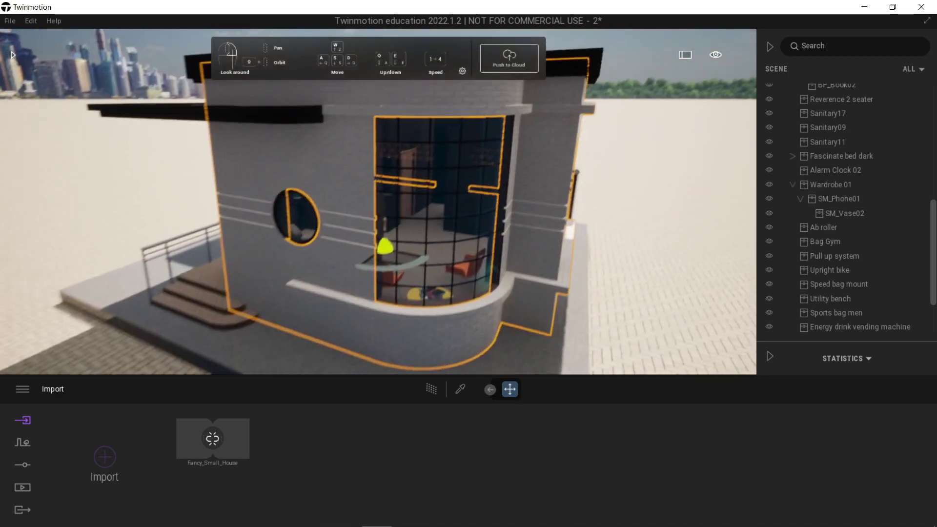
{"action": "scroll", "coordinate": [423, 176], "scroll_direction": "up", "scroll_amount": 10}
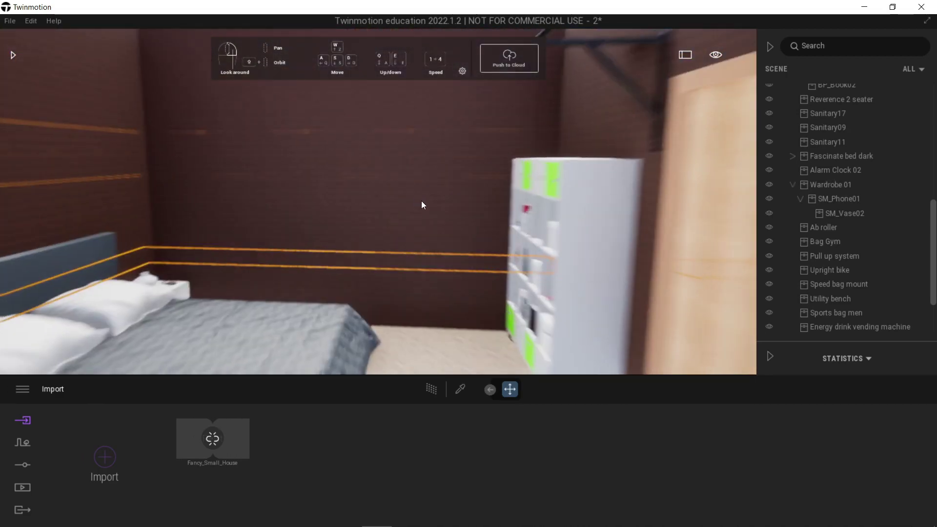
{"action": "middle_click_drag", "start_coordinate": [422, 201], "coordinate": [503, 224], "text": "shift"}
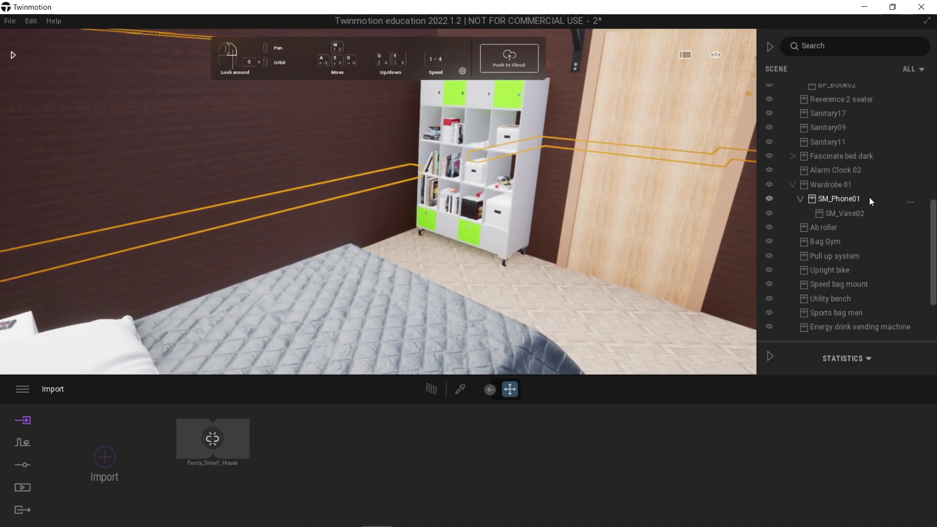
{"action": "double_click", "coordinate": [830, 185]}
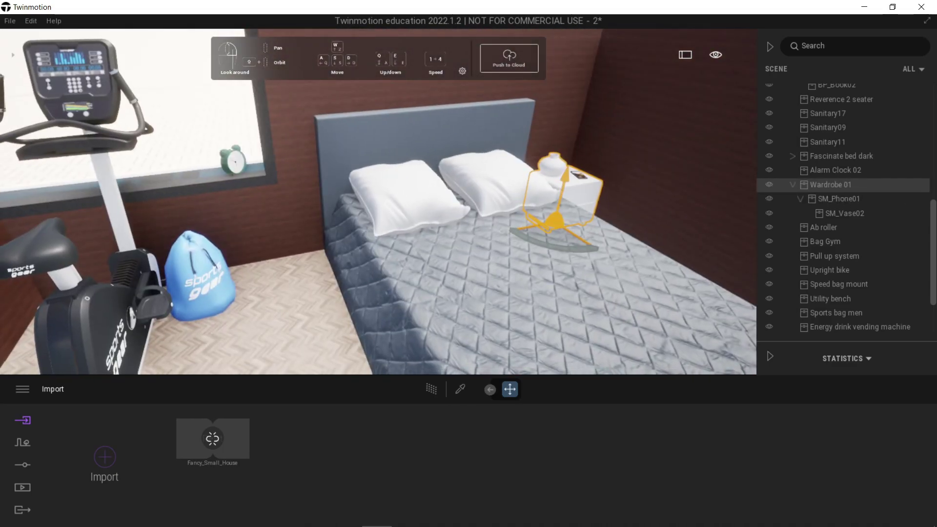
{"action": "mouse_move", "coordinate": [547, 231]}
{"action": "right_mouse_down"}
{"action": "mouse_move", "coordinate": [654, 232]}
{"action": "mouse_move", "coordinate": [547, 231]}
{"action": "right_mouse_up"}
{"action": "key", "text": "d"}
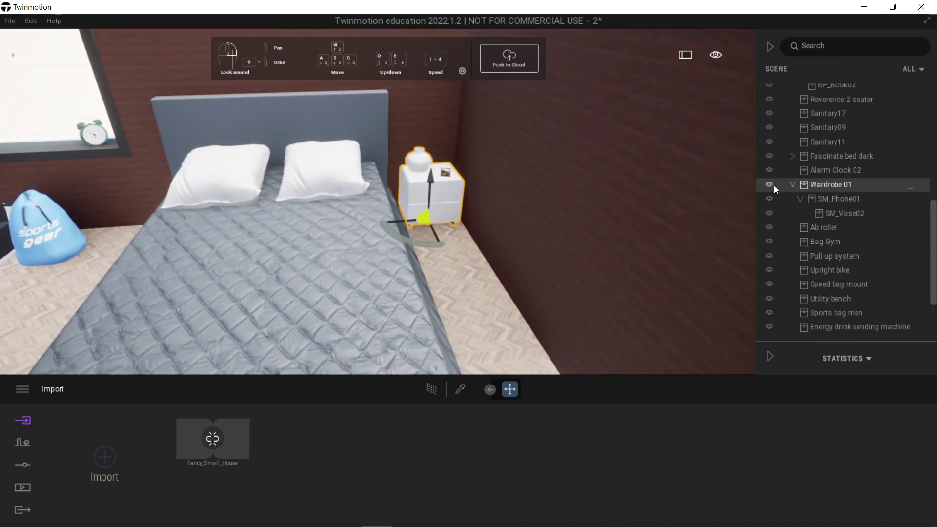
Toggle the visibility of Wardrobe 01 together with its child objects, leaving them all shown
{"action": "left_click", "coordinate": [769, 185]}
{"action": "left_click", "coordinate": [769, 185]}
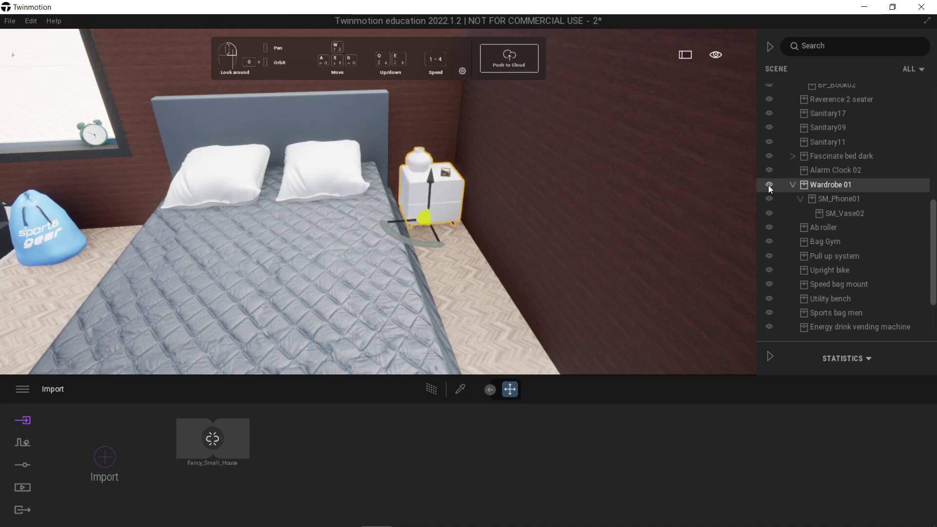
{"action": "left_click", "coordinate": [769, 185]}
{"action": "left_click", "coordinate": [769, 185]}
{"action": "left_click", "coordinate": [769, 185]}
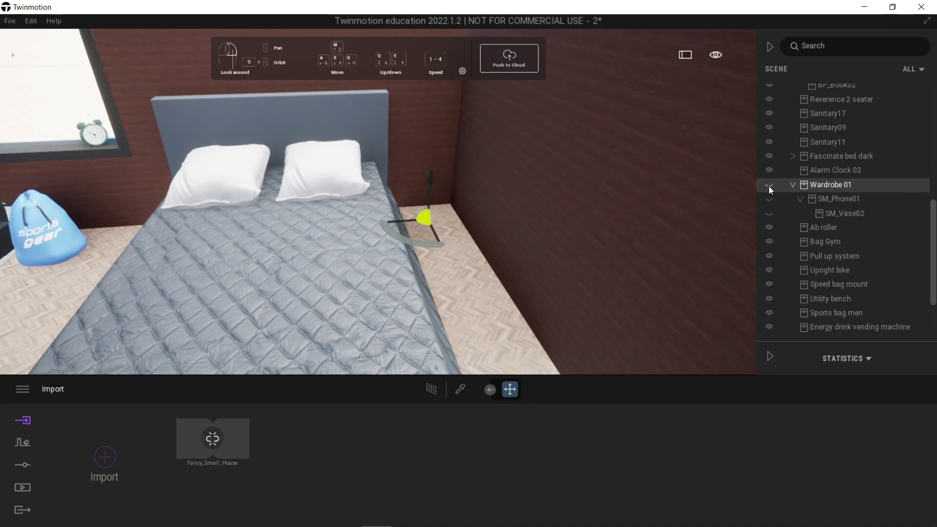
{"action": "left_click", "coordinate": [770, 185]}
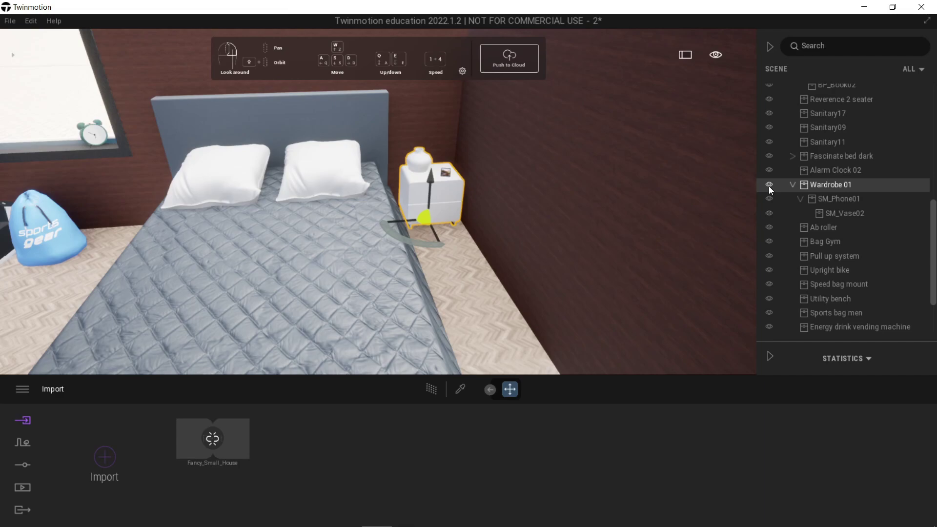
Hide the child objects SM_Vase02 and SM_Phone01 of Wardrobe 01, and show them again
{"action": "left_click", "coordinate": [769, 213]}
{"action": "left_click", "coordinate": [769, 213]}
{"action": "left_click", "coordinate": [769, 213]}
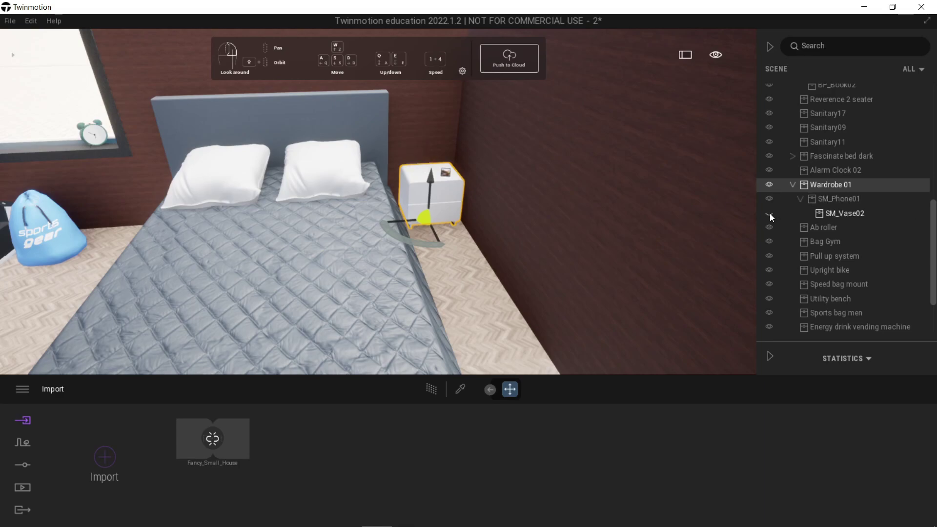
{"action": "left_click", "coordinate": [771, 208]}
{"action": "left_click", "coordinate": [770, 199]}
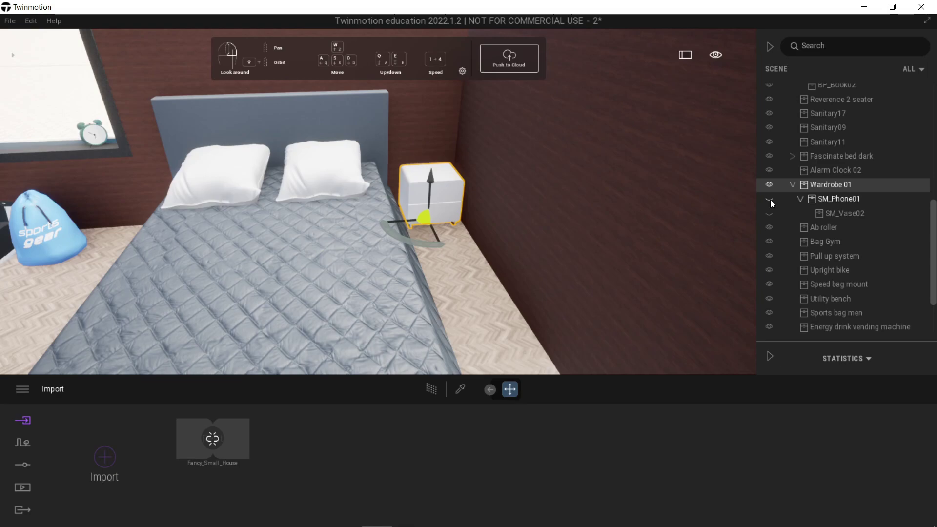
{"action": "left_click", "coordinate": [770, 201]}
Create two new containers directly under the Scene graph root, keeping their default names
{"action": "scroll", "coordinate": [396, 226], "scroll_direction": "down", "scroll_amount": 3}
{"action": "right_click_drag", "start_coordinate": [395, 226], "coordinate": [386, 269]}
{"action": "scroll", "coordinate": [377, 257], "scroll_direction": "down", "scroll_amount": 2}
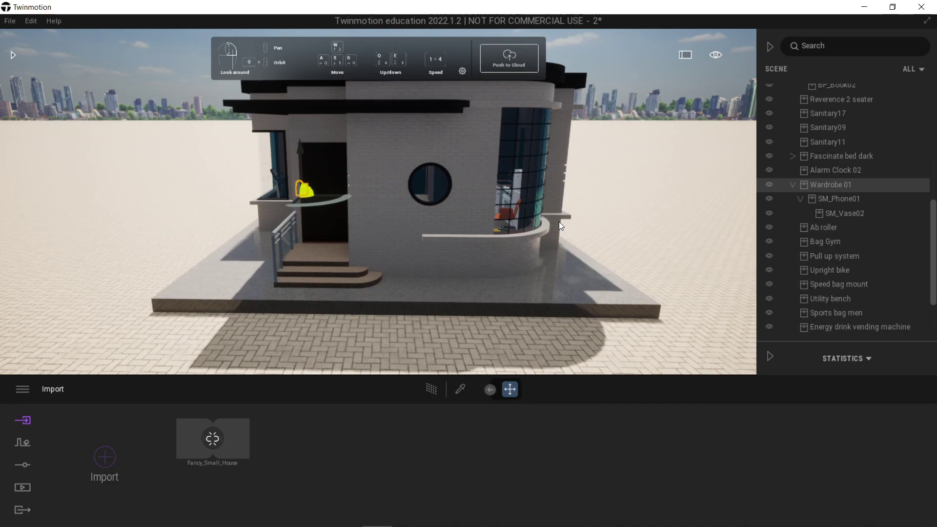
{"action": "left_click_drag", "start_coordinate": [931, 247], "coordinate": [929, 143]}
{"action": "right_click", "coordinate": [818, 91]}
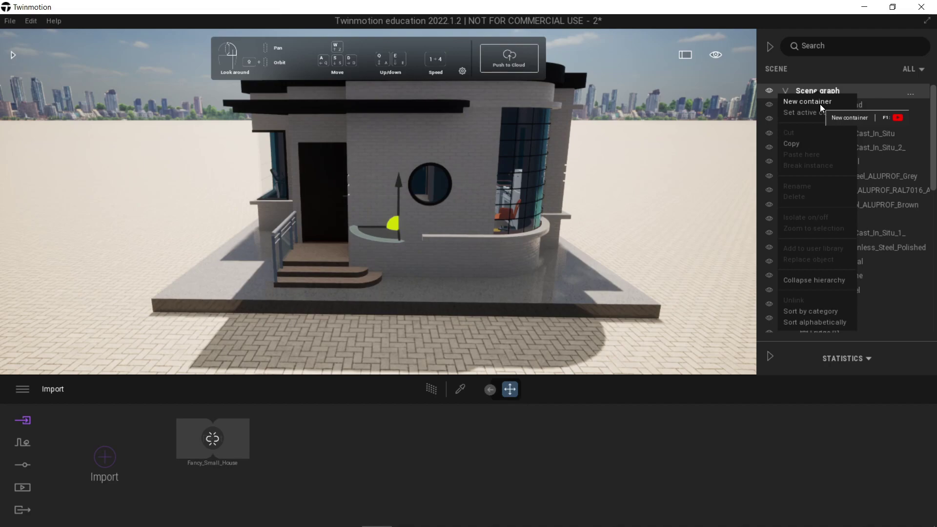
{"action": "left_click", "coordinate": [820, 104]}
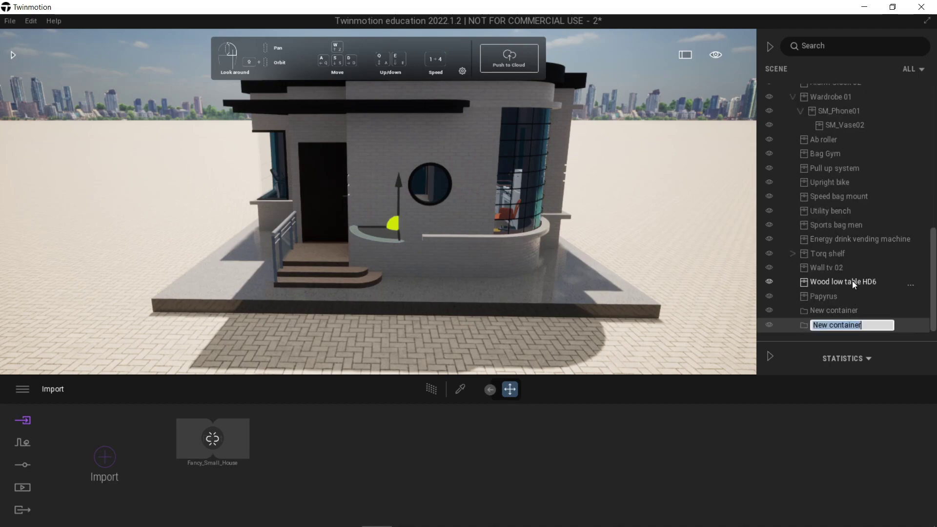
{"action": "left_click", "coordinate": [847, 235]}
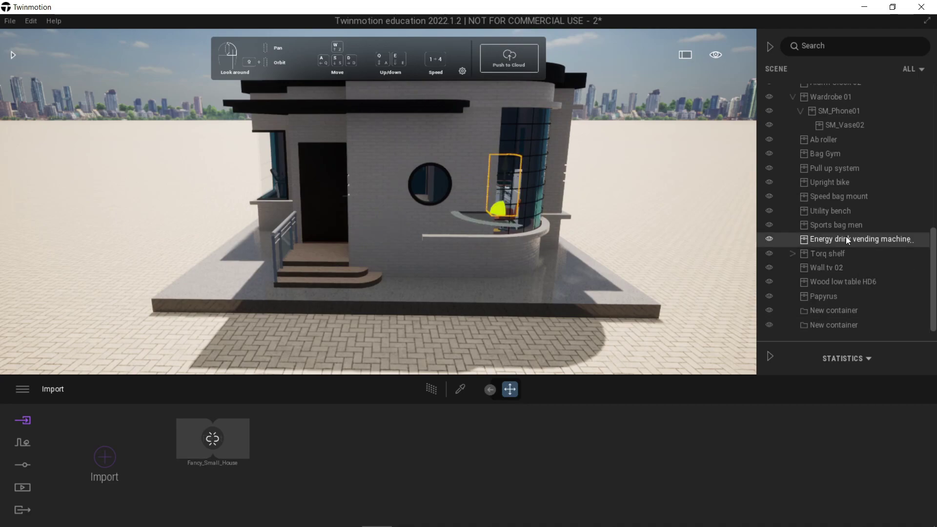
Select the sports bag lying on the bench in the bedroom's gym corner
{"action": "double_click", "coordinate": [523, 175]}
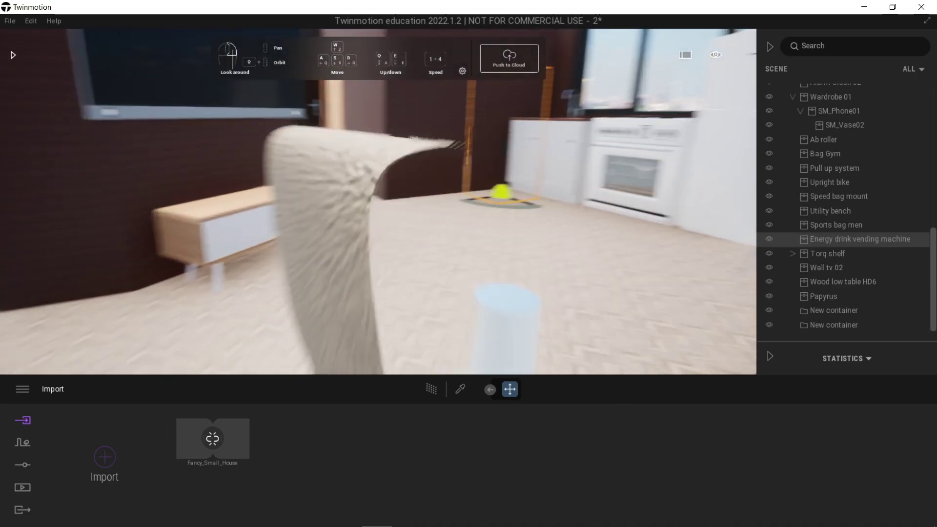
{"action": "right_click_drag", "start_coordinate": [412, 144], "coordinate": [508, 245]}
{"action": "key", "text": "w"}
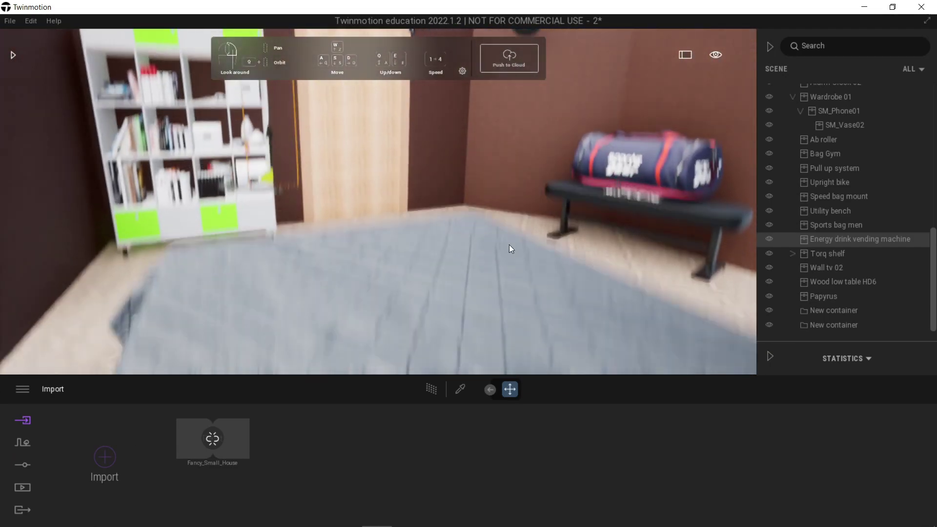
{"action": "key", "text": "e"}
{"action": "scroll", "coordinate": [420, 282], "scroll_direction": "up", "scroll_amount": 3}
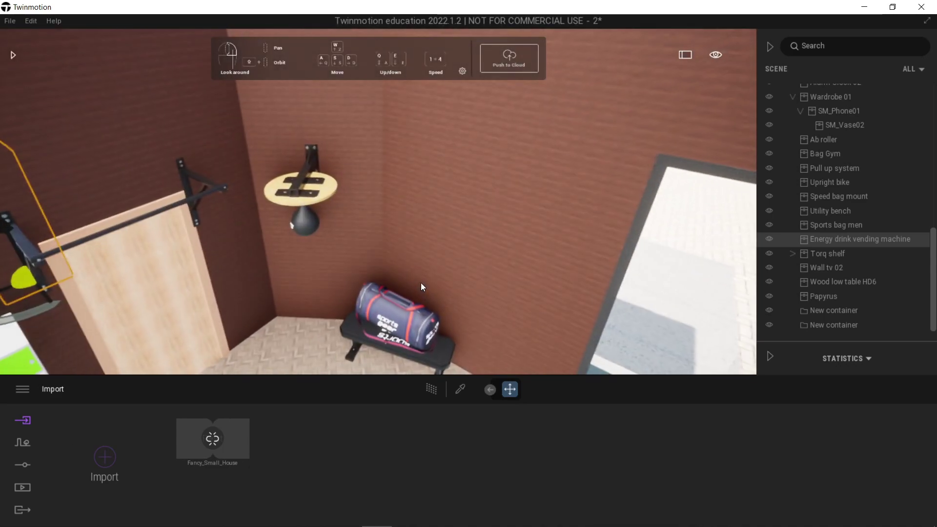
{"action": "mouse_move", "coordinate": [420, 283]}
{"action": "right_mouse_down"}
{"action": "mouse_move", "coordinate": [385, 351]}
{"action": "mouse_move", "coordinate": [418, 282]}
{"action": "right_mouse_up"}
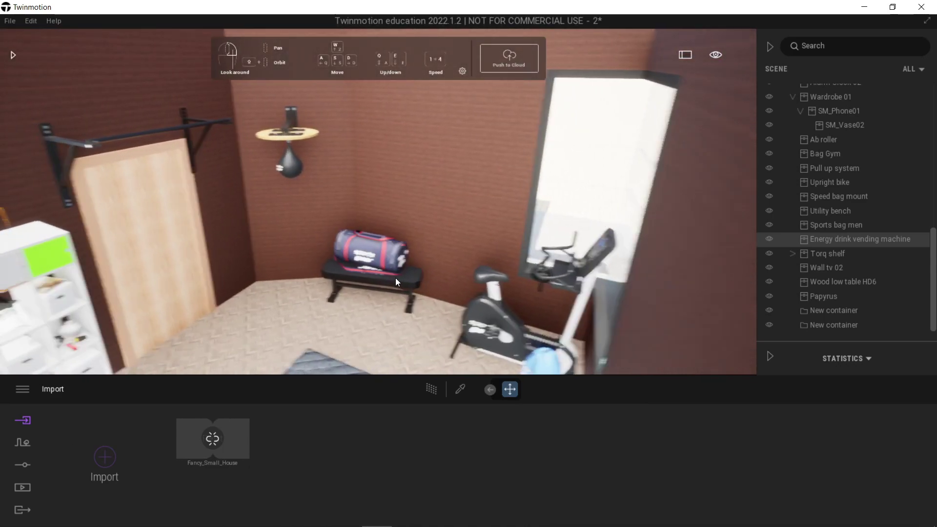
{"action": "left_click", "coordinate": [419, 256]}
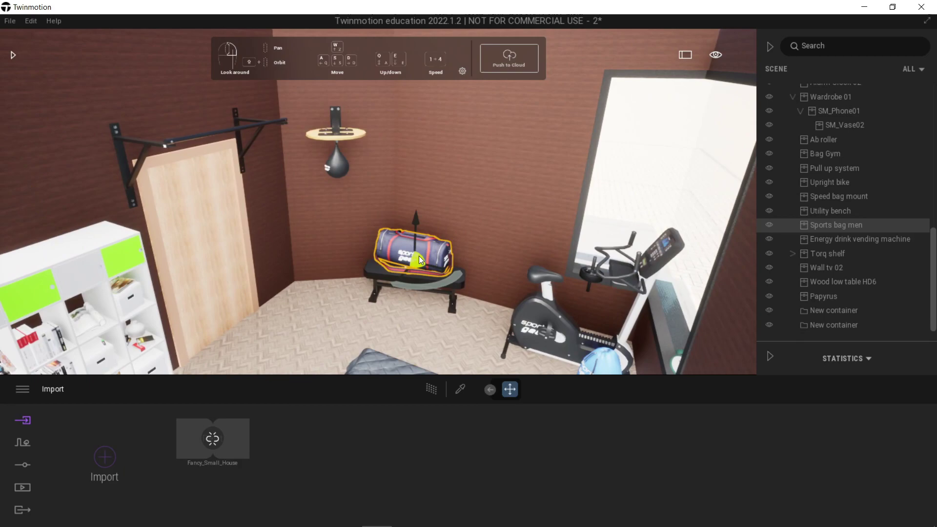
Hide and show the Sports bag men object twice, leaving it shown
{"action": "left_click", "coordinate": [769, 225]}
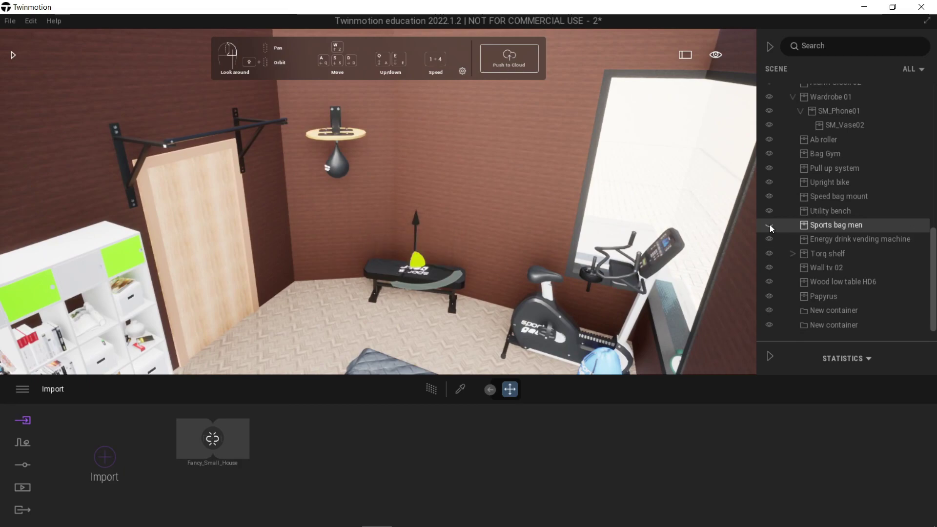
{"action": "left_click", "coordinate": [769, 224]}
{"action": "left_click", "coordinate": [769, 225]}
{"action": "left_click", "coordinate": [769, 225]}
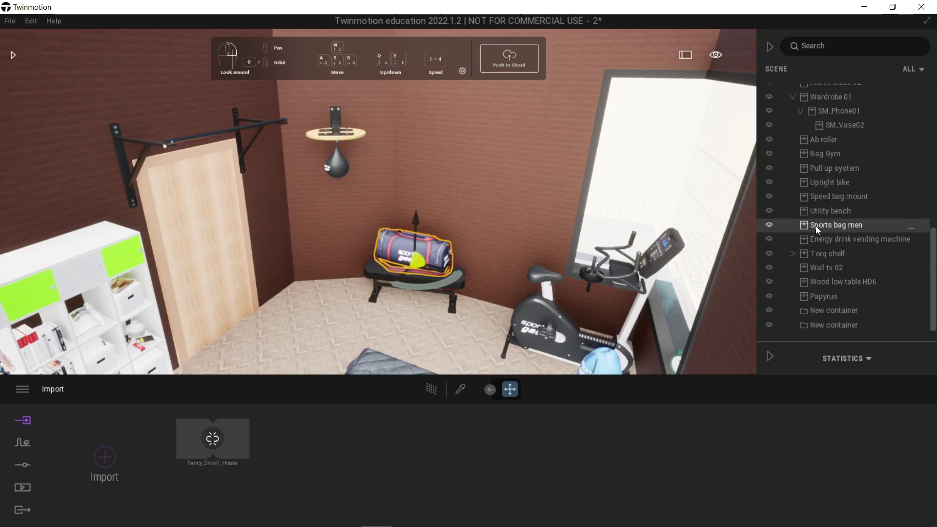
Move Sports bag men, Utility bench, Speed bag mount, Upright bike, Pull up system, Bag Gym and Ab roller into the first new container
{"action": "left_click_drag", "start_coordinate": [816, 227], "coordinate": [816, 315]}
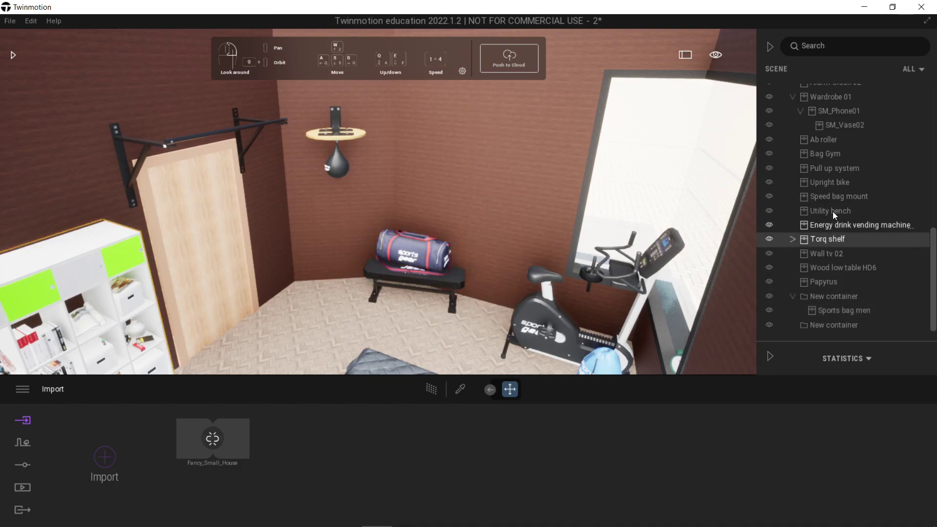
{"action": "left_click_drag", "start_coordinate": [835, 190], "coordinate": [830, 297]}
{"action": "left_click", "coordinate": [819, 170]}
{"action": "left_click_drag", "start_coordinate": [819, 170], "coordinate": [839, 281]}
{"action": "left_click_drag", "start_coordinate": [818, 156], "coordinate": [834, 269]}
{"action": "left_click_drag", "start_coordinate": [813, 142], "coordinate": [830, 253]}
{"action": "left_click", "coordinate": [825, 140]}
{"action": "left_click_drag", "start_coordinate": [825, 140], "coordinate": [827, 234]}
Check the remaining loose objects, from the energy drink vending machine to Papyrus, by selecting them one at a time in the scene graph
{"action": "left_click", "coordinate": [824, 150]}
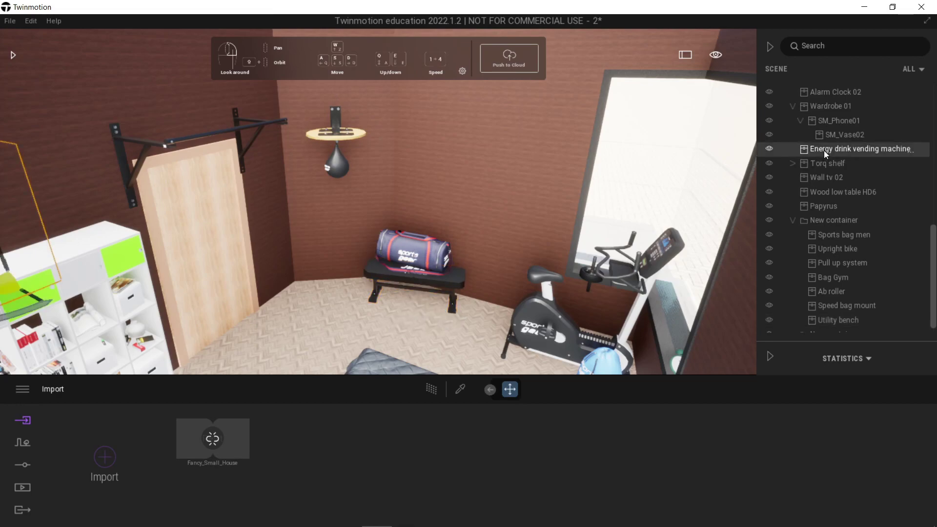
{"action": "left_click", "coordinate": [826, 177]}
{"action": "left_click", "coordinate": [832, 193]}
{"action": "left_click", "coordinate": [825, 207]}
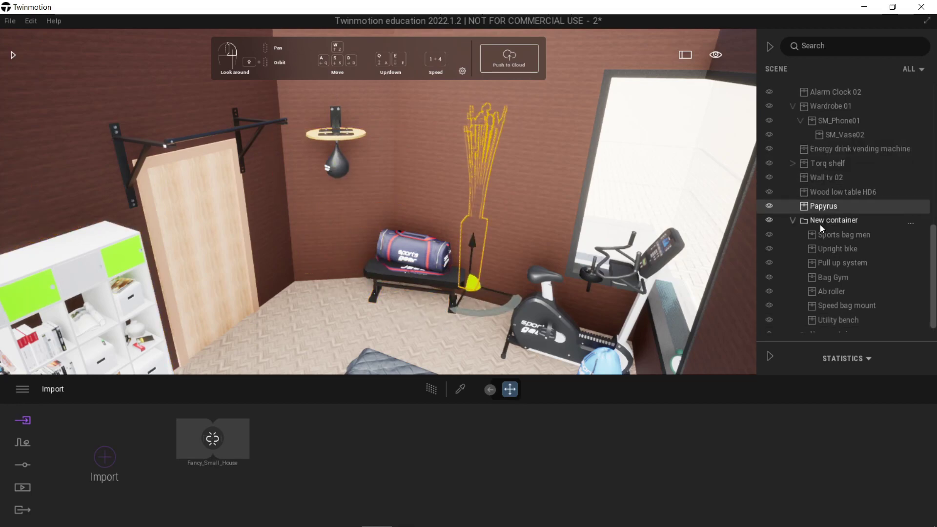
{"action": "left_click", "coordinate": [820, 223]}
{"action": "left_click", "coordinate": [813, 161]}
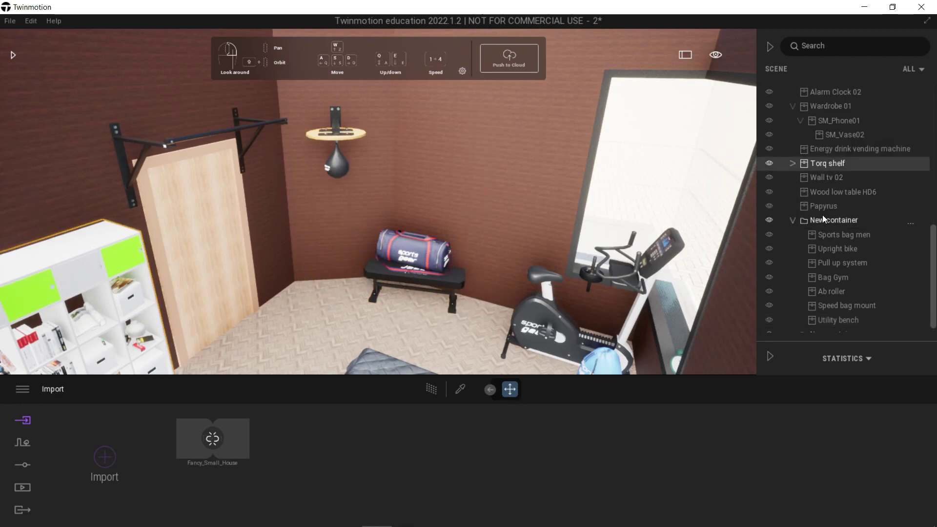
Rename the container that holds the gym objects as "Bedroom Gym equipments"
{"action": "scroll", "coordinate": [822, 214], "scroll_direction": "down", "scroll_amount": 1}
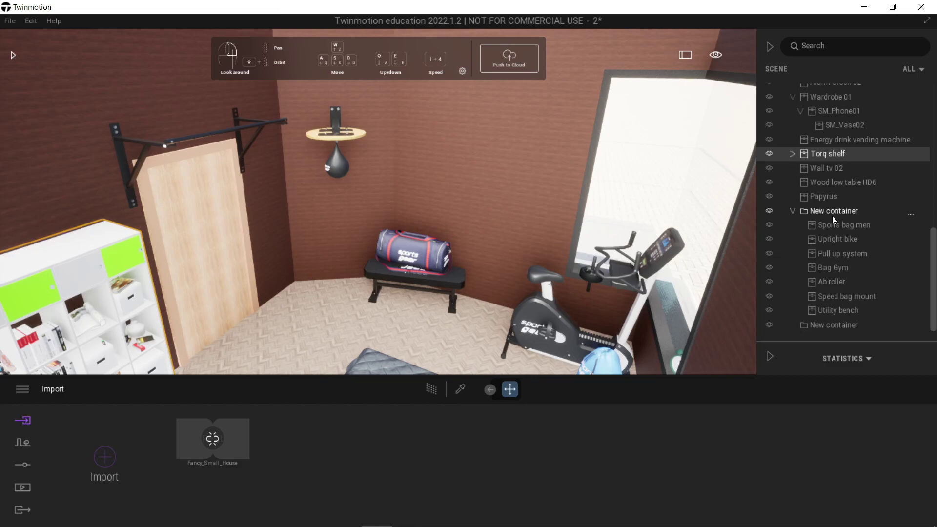
{"action": "left_click", "coordinate": [833, 210]}
{"action": "right_click", "coordinate": [833, 209]}
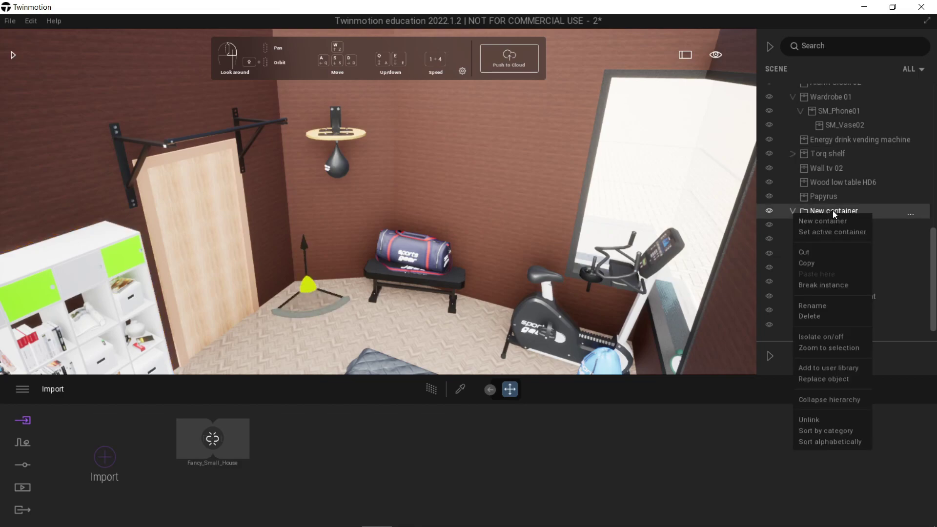
{"action": "left_click", "coordinate": [824, 306]}
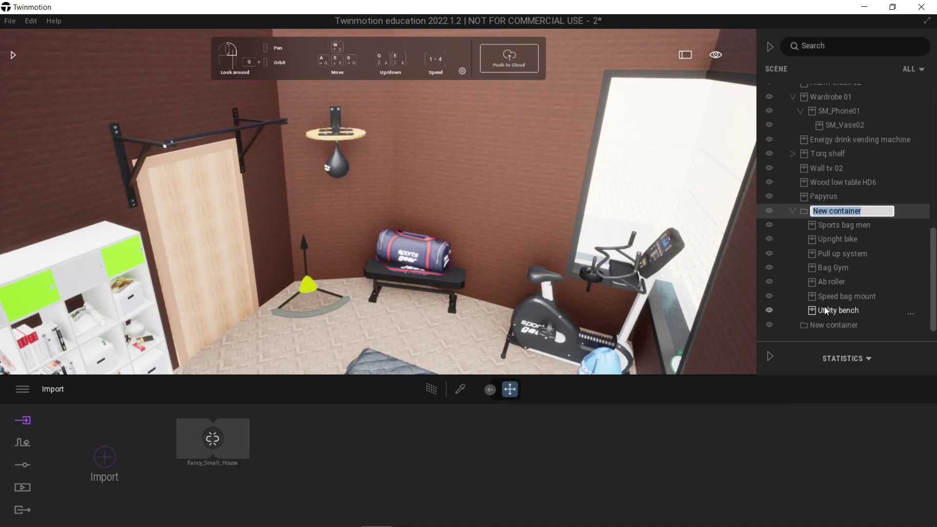
{"action": "type", "text": "Bedroom Gym"}
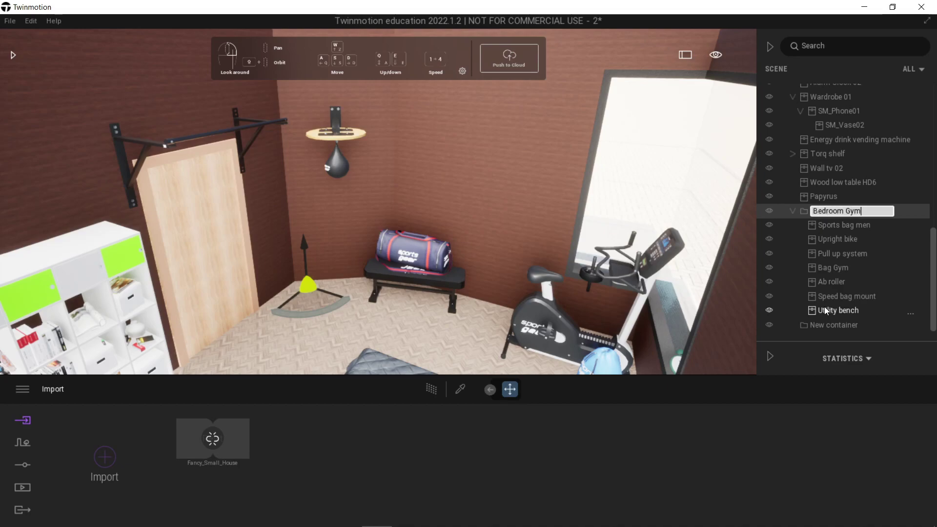
{"action": "type", "text": " equipments"}
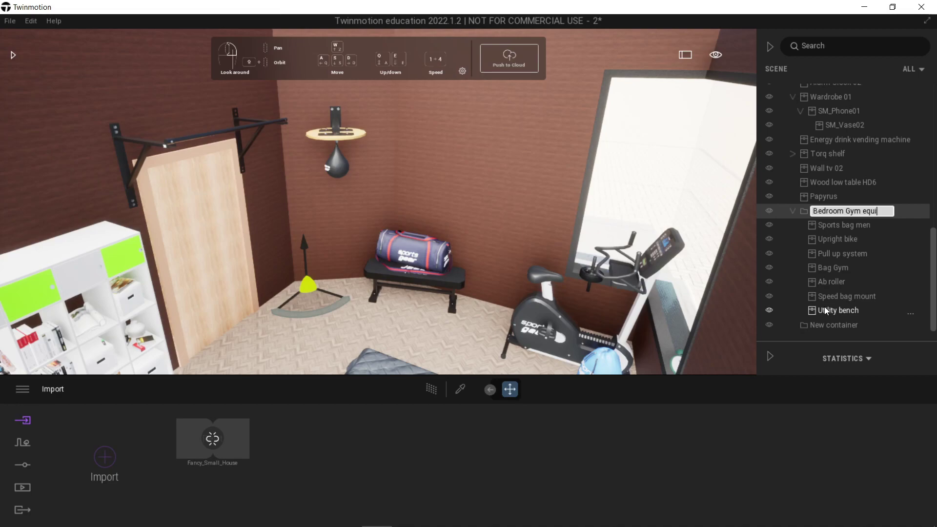
{"action": "key", "text": "Return"}
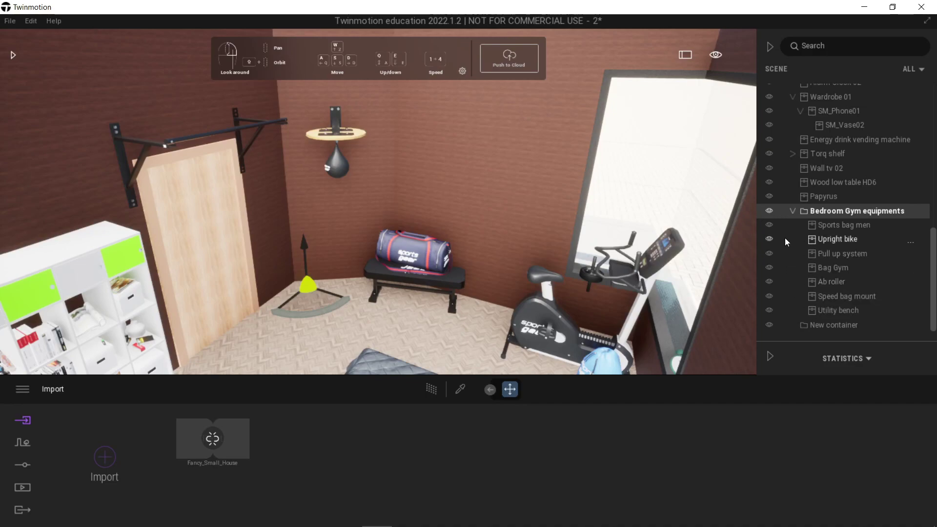
Toggle the visibility of the whole Bedroom Gym equipments container, leaving it hidden
{"action": "left_click", "coordinate": [770, 210]}
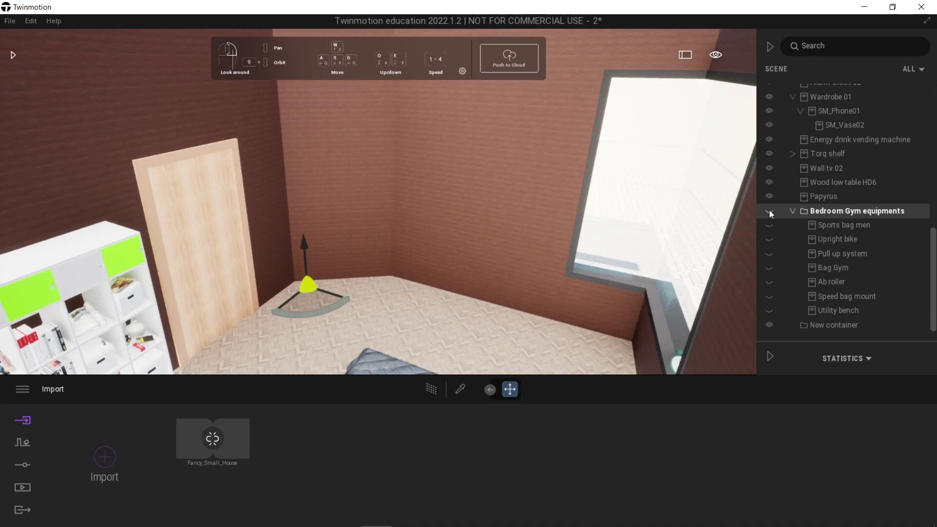
{"action": "left_click", "coordinate": [769, 211]}
{"action": "left_click", "coordinate": [770, 211]}
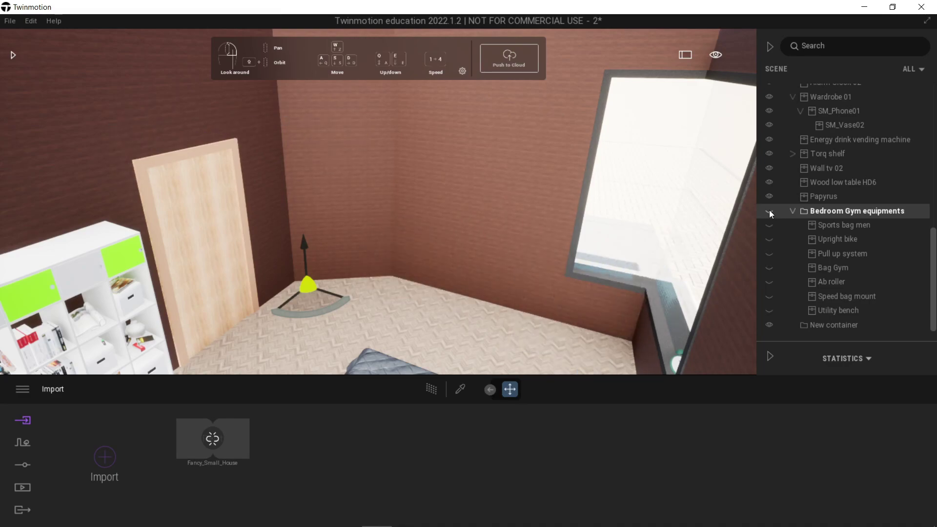
Hide Wardrobe 01 beside the bed together with its child objects, and show it again
{"action": "right_click_drag", "start_coordinate": [743, 224], "coordinate": [656, 228]}
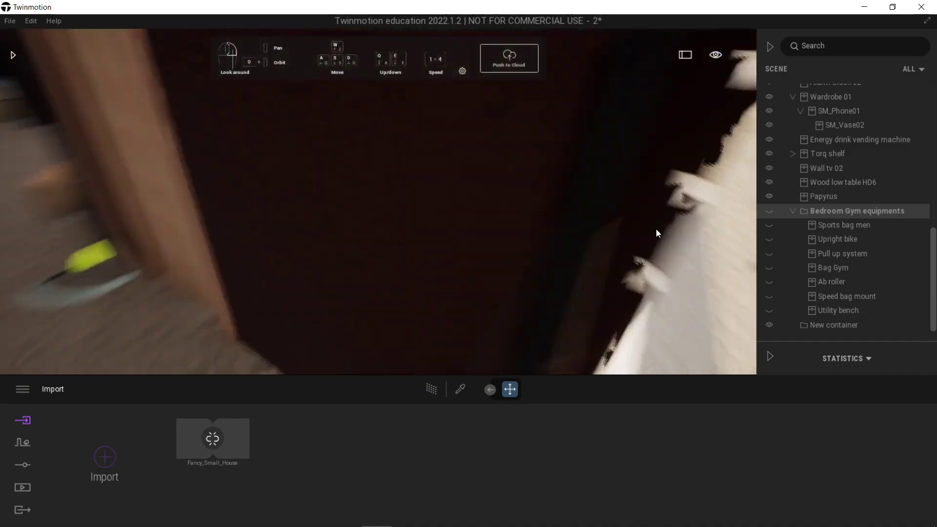
{"action": "scroll", "coordinate": [512, 135], "scroll_direction": "up", "scroll_amount": 5}
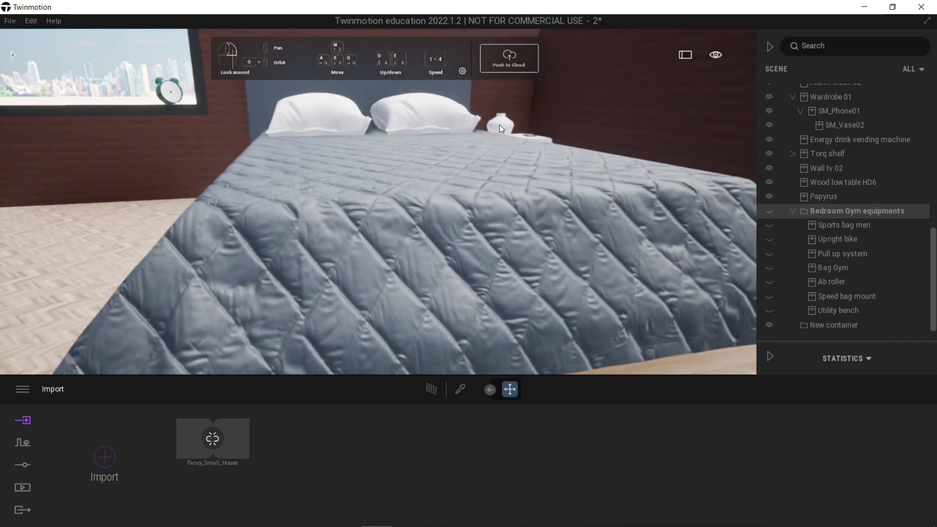
{"action": "middle_click_drag", "start_coordinate": [499, 128], "coordinate": [530, 215]}
{"action": "scroll", "coordinate": [530, 215], "scroll_direction": "down", "scroll_amount": 2}
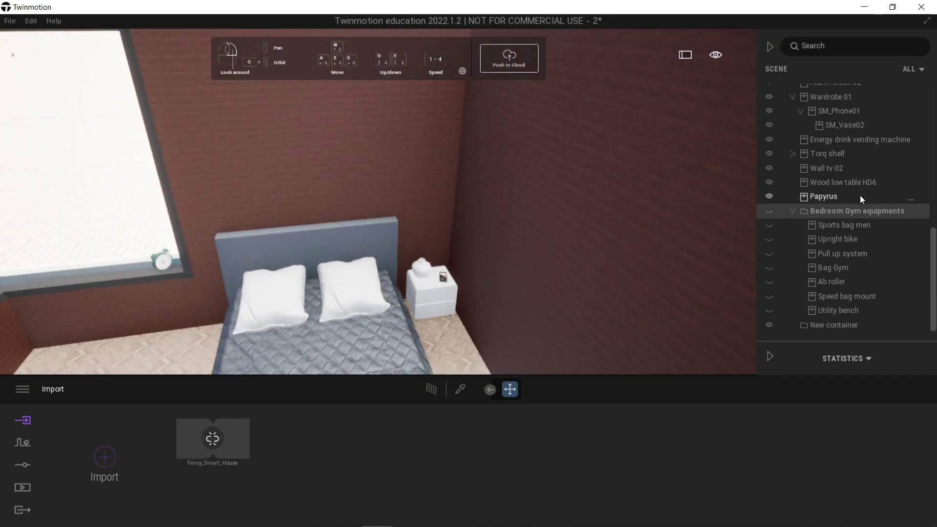
{"action": "left_click", "coordinate": [769, 97]}
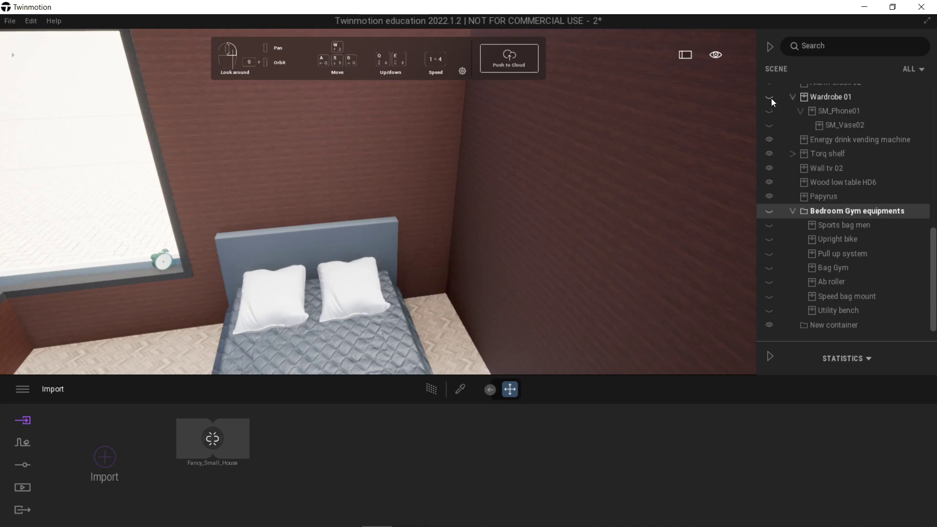
{"action": "left_click", "coordinate": [769, 97]}
Toggle the Bedroom Gym equipments container's visibility while viewing the empty bedroom corner, leaving all gym objects shown
{"action": "left_click_drag", "start_coordinate": [505, 209], "coordinate": [454, 209]}
{"action": "key", "text": "s"}
{"action": "key", "text": "a"}
{"action": "key", "text": "d"}
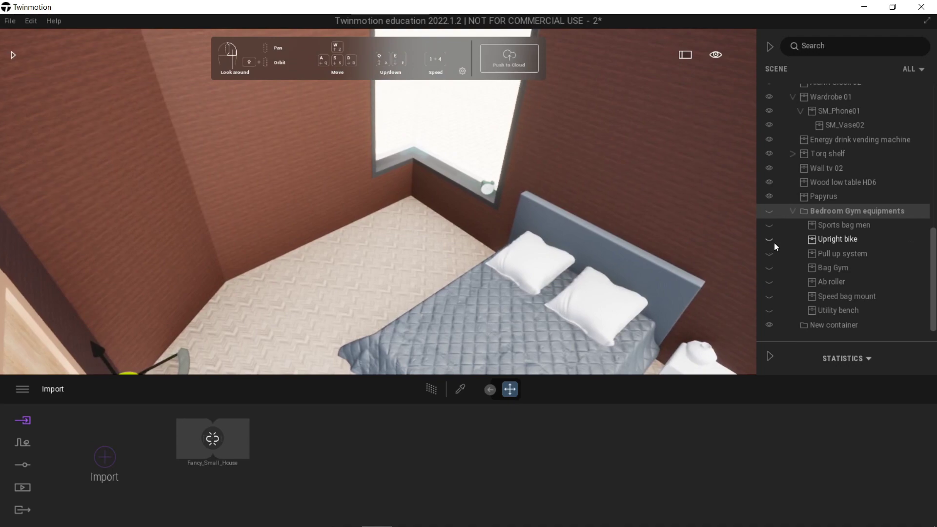
{"action": "left_click", "coordinate": [768, 212]}
{"action": "left_click", "coordinate": [769, 212]}
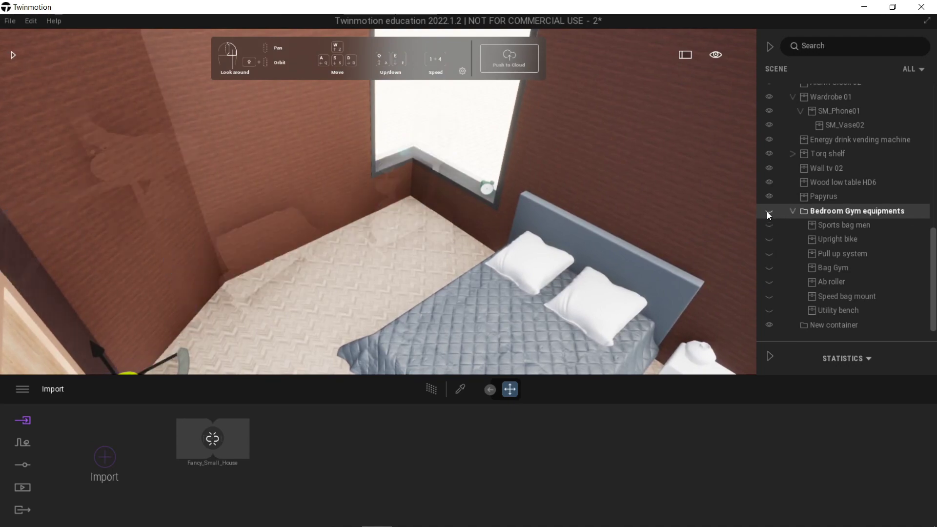
{"action": "left_click", "coordinate": [769, 212]}
Move the entire Bedroom Gym equipments container across the bedroom floor as one group, and undo the move
{"action": "right_click_drag", "start_coordinate": [524, 232], "coordinate": [453, 233]}
{"action": "mouse_move", "coordinate": [523, 233]}
{"action": "left_mouse_down"}
{"action": "mouse_move", "coordinate": [563, 253]}
{"action": "mouse_move", "coordinate": [544, 253]}
{"action": "mouse_move", "coordinate": [537, 232]}
{"action": "left_mouse_up"}
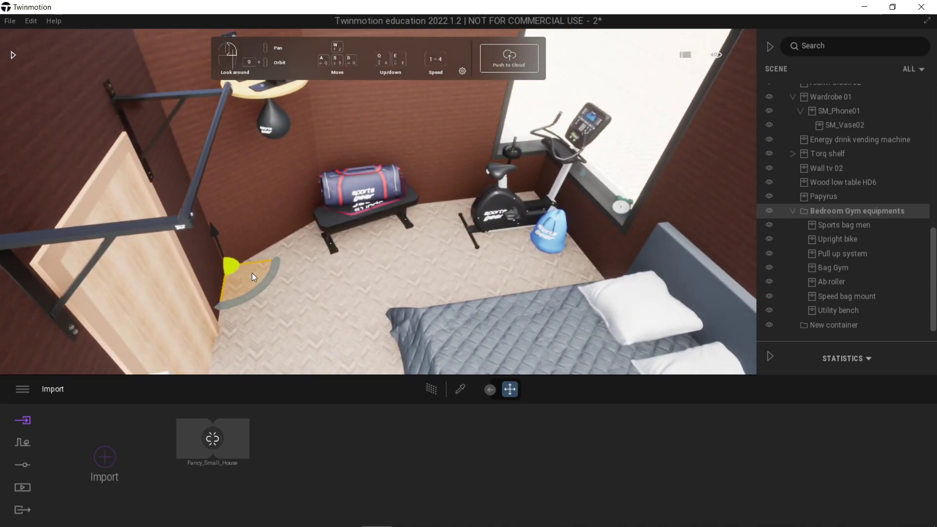
{"action": "left_click_drag", "start_coordinate": [232, 266], "coordinate": [350, 247]}
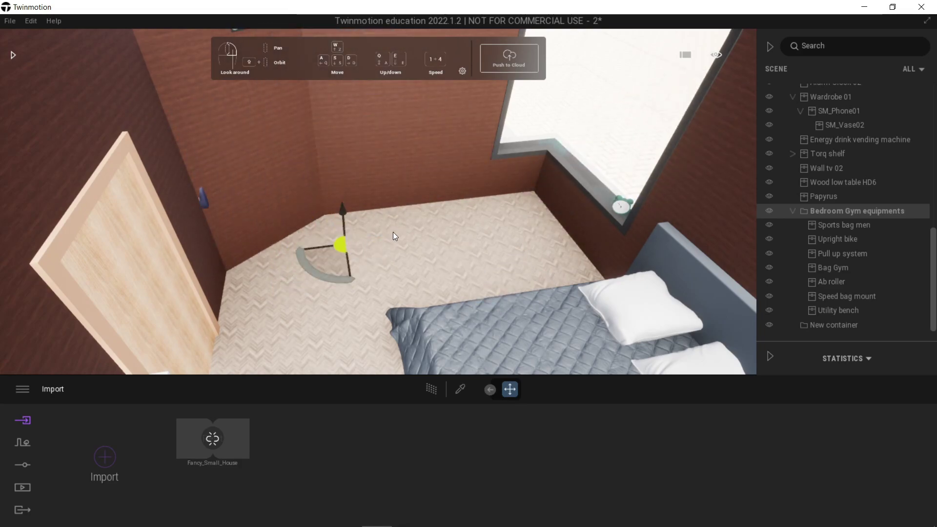
{"action": "key", "text": "ctrl+z"}
Select the Ablaze set, the yellow round table with two orange chairs, by the curved window in the living area
{"action": "middle_click_drag", "start_coordinate": [393, 232], "coordinate": [433, 253], "text": "shift"}
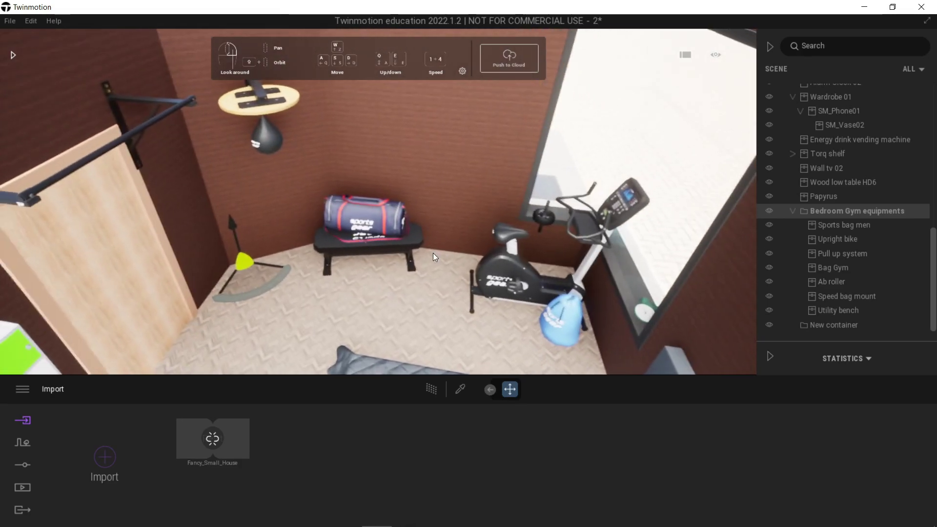
{"action": "right_click_drag", "start_coordinate": [401, 271], "coordinate": [379, 270]}
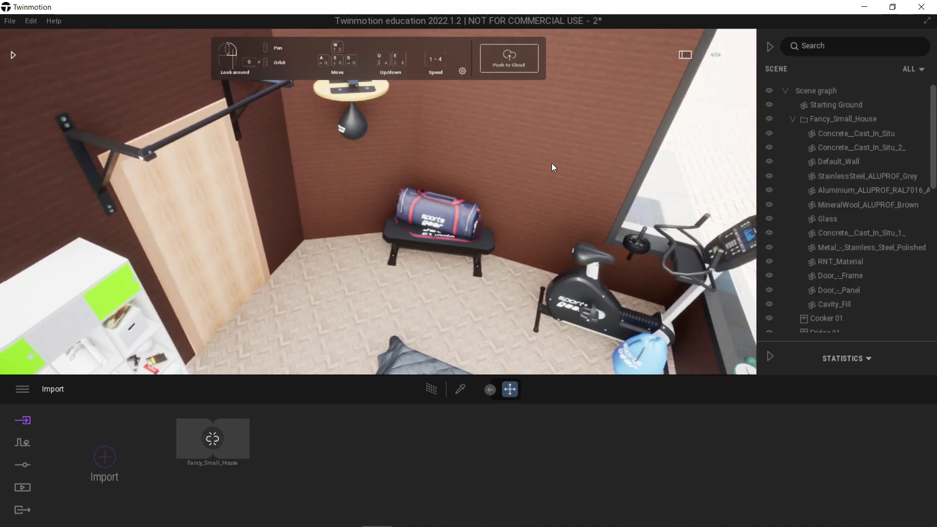
{"action": "right_click_drag", "start_coordinate": [552, 163], "coordinate": [493, 134]}
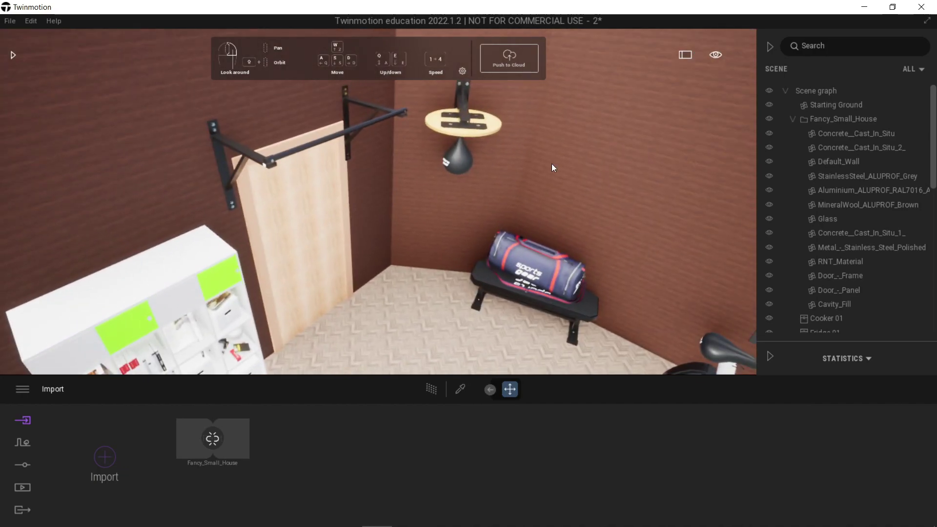
{"action": "key", "text": "w"}
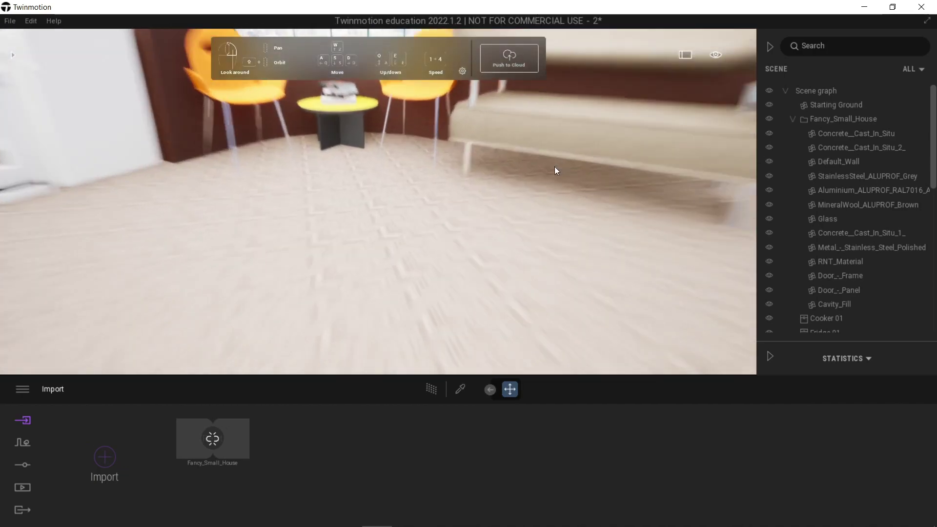
{"action": "key", "text": "w"}
{"action": "key", "text": "s"}
{"action": "key", "text": "e"}
{"action": "right_click_drag", "start_coordinate": [453, 227], "coordinate": [453, 263]}
{"action": "key", "text": "s"}
{"action": "right_click_drag", "start_coordinate": [473, 217], "coordinate": [429, 220]}
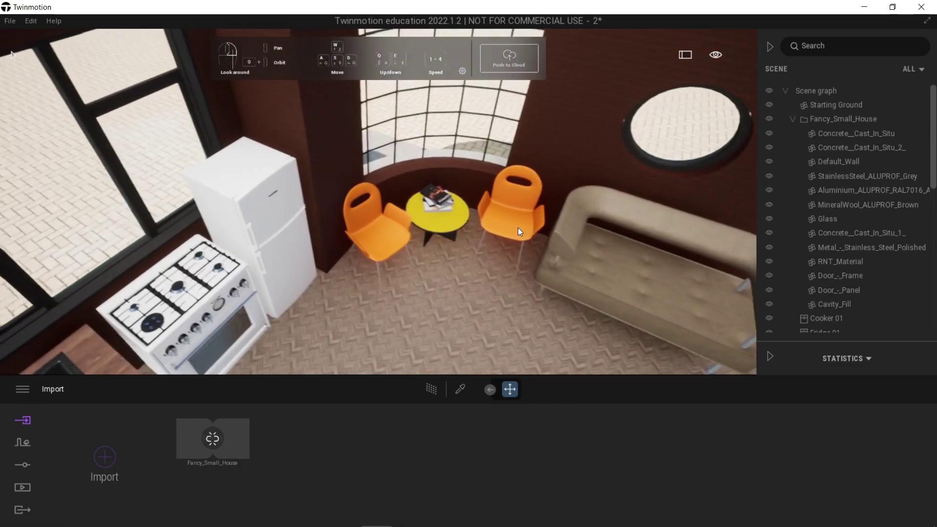
{"action": "key", "text": "e"}
{"action": "key", "text": "q"}
{"action": "key", "text": "s"}
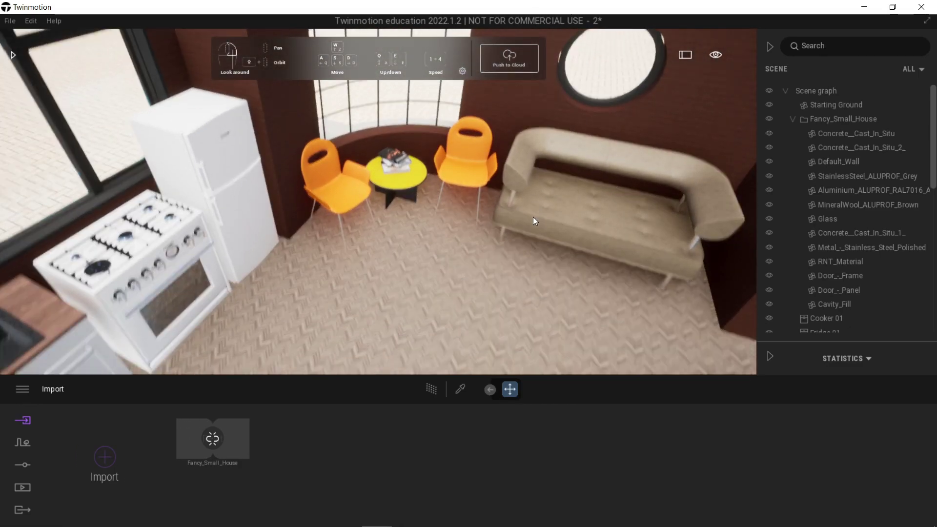
{"action": "right_click_drag", "start_coordinate": [533, 218], "coordinate": [517, 181]}
{"action": "key", "text": "w"}
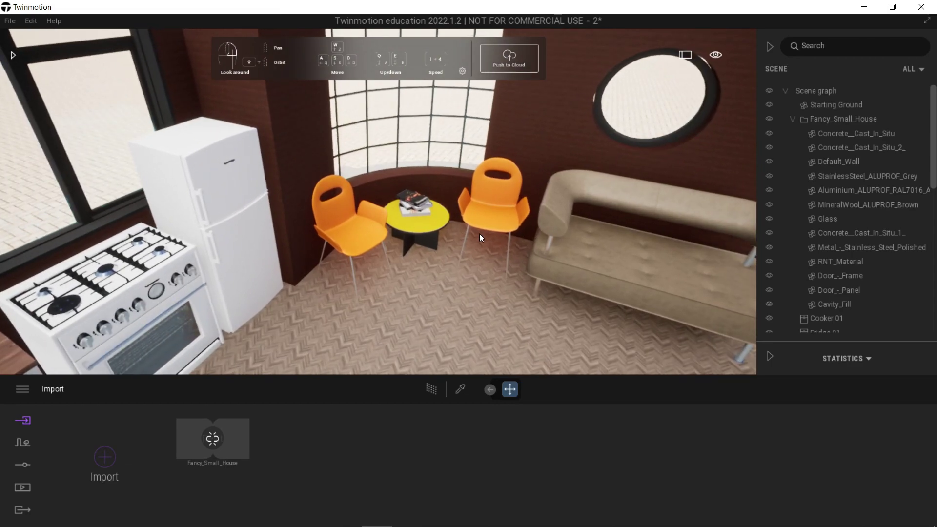
{"action": "left_click", "coordinate": [430, 229]}
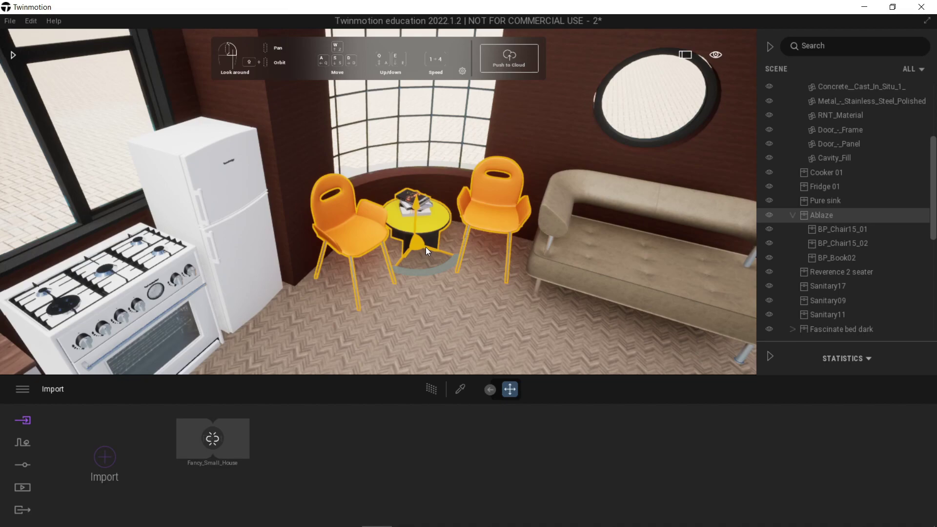
Shift the whole Ablaze table-and-chairs set slightly across the floor, and reselect the set by its table
{"action": "mouse_move", "coordinate": [421, 245]}
{"action": "left_mouse_down"}
{"action": "mouse_move", "coordinate": [397, 312]}
{"action": "mouse_move", "coordinate": [464, 297]}
{"action": "mouse_move", "coordinate": [376, 304]}
{"action": "mouse_move", "coordinate": [464, 268]}
{"action": "mouse_move", "coordinate": [367, 311]}
{"action": "mouse_move", "coordinate": [475, 295]}
{"action": "mouse_move", "coordinate": [368, 281]}
{"action": "mouse_move", "coordinate": [418, 277]}
{"action": "mouse_move", "coordinate": [414, 249]}
{"action": "left_mouse_up"}
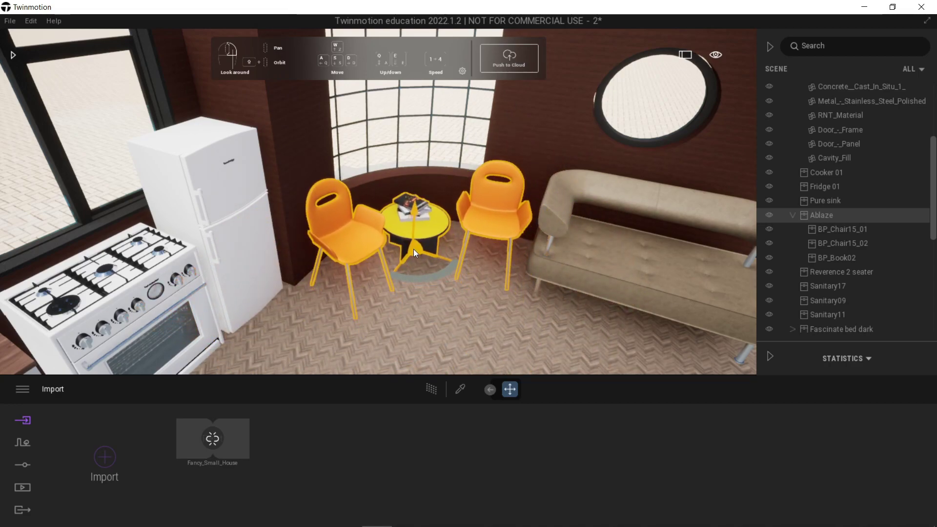
{"action": "left_click", "coordinate": [633, 266]}
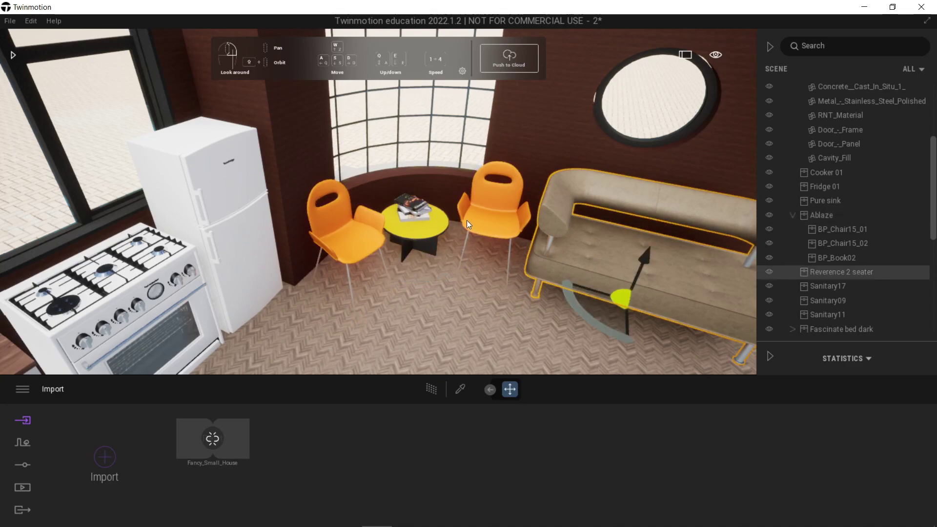
{"action": "left_click", "coordinate": [423, 235]}
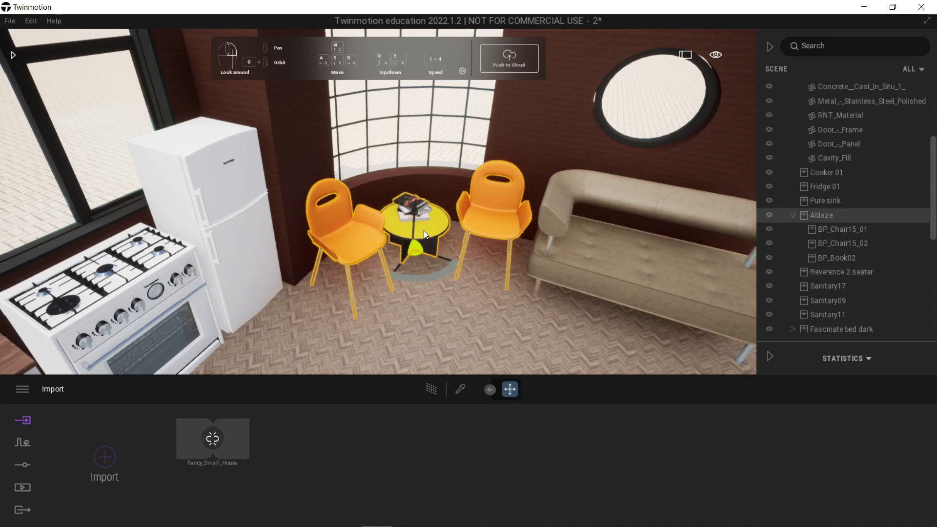
Move the single chair BP_Chair15_01 forward beside the sofa and place BP_Book02 on the floor in front of the yellow table
{"action": "double_click", "coordinate": [499, 233]}
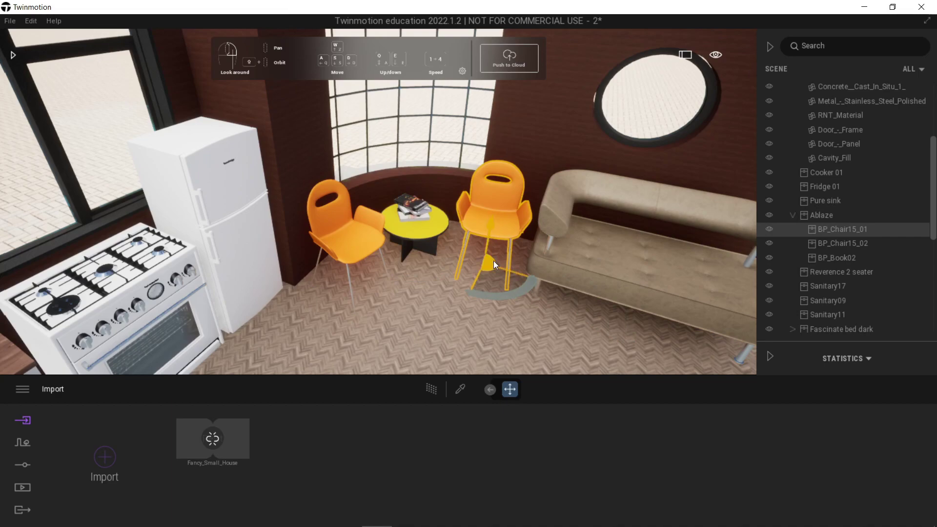
{"action": "left_click_drag", "start_coordinate": [493, 261], "coordinate": [500, 339]}
{"action": "double_click", "coordinate": [417, 213]}
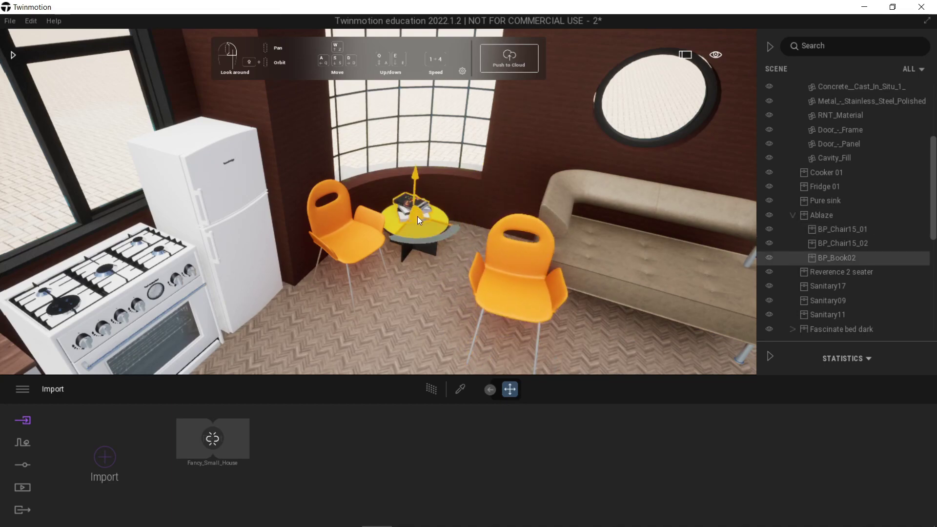
{"action": "left_click_drag", "start_coordinate": [418, 216], "coordinate": [392, 294]}
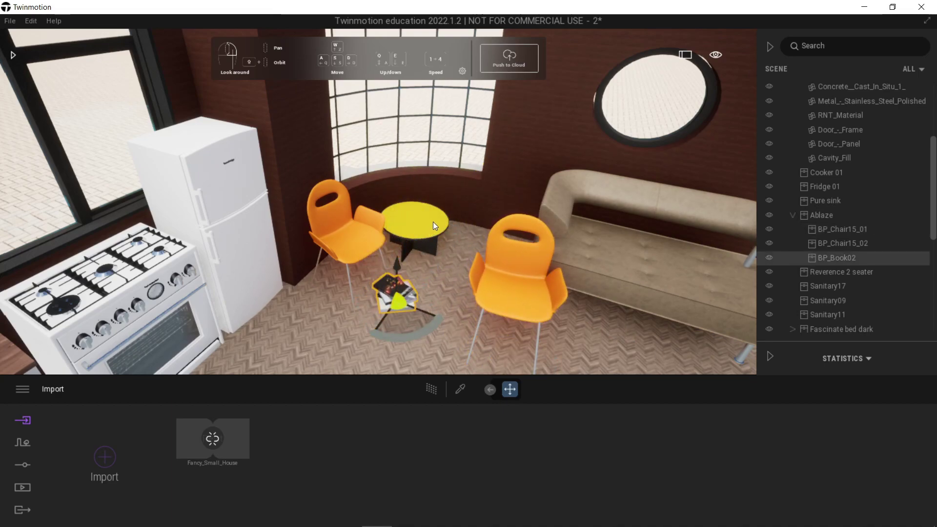
Move the rearranged Ablaze set as one unit slightly across the living area floor
{"action": "left_click", "coordinate": [718, 214]}
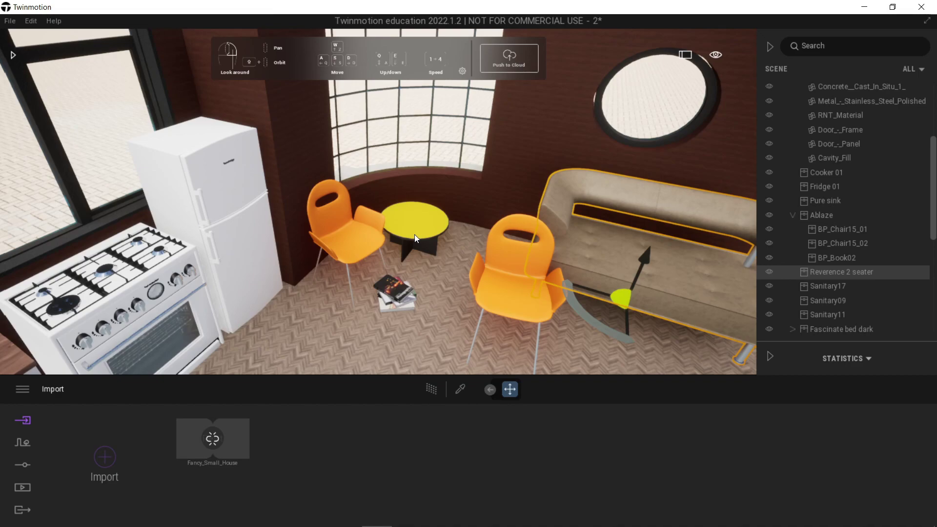
{"action": "left_click_drag", "start_coordinate": [414, 234], "coordinate": [424, 258]}
{"action": "scroll", "coordinate": [448, 222], "scroll_direction": "down", "scroll_amount": 3}
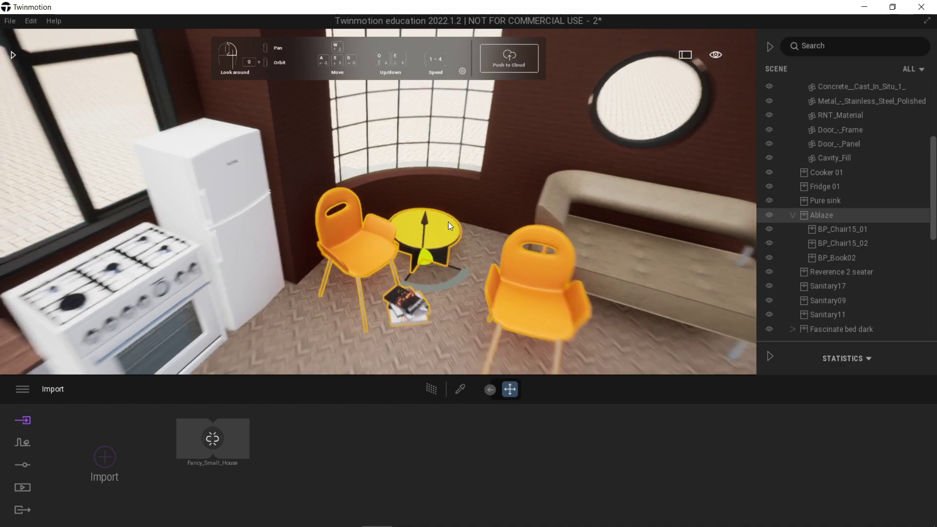
{"action": "right_click_drag", "start_coordinate": [448, 222], "coordinate": [503, 218]}
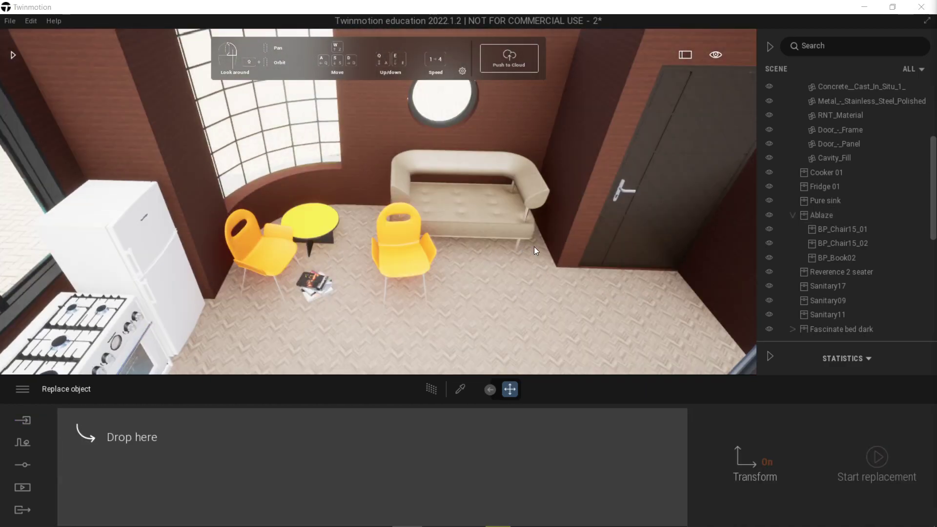
Isolate the Ablaze set from the rest of the scene and zoom to the selection
{"action": "right_click", "coordinate": [815, 215]}
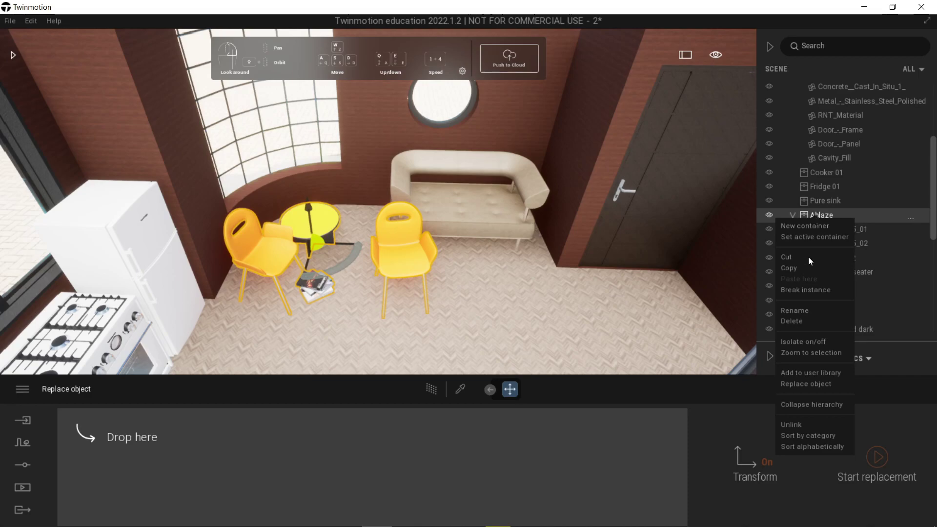
{"action": "left_click", "coordinate": [802, 345]}
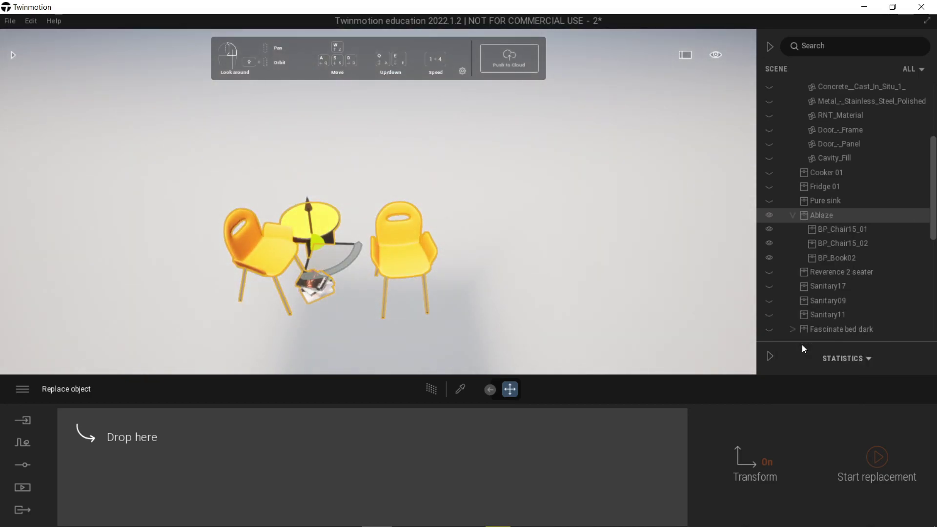
{"action": "right_click", "coordinate": [819, 220]}
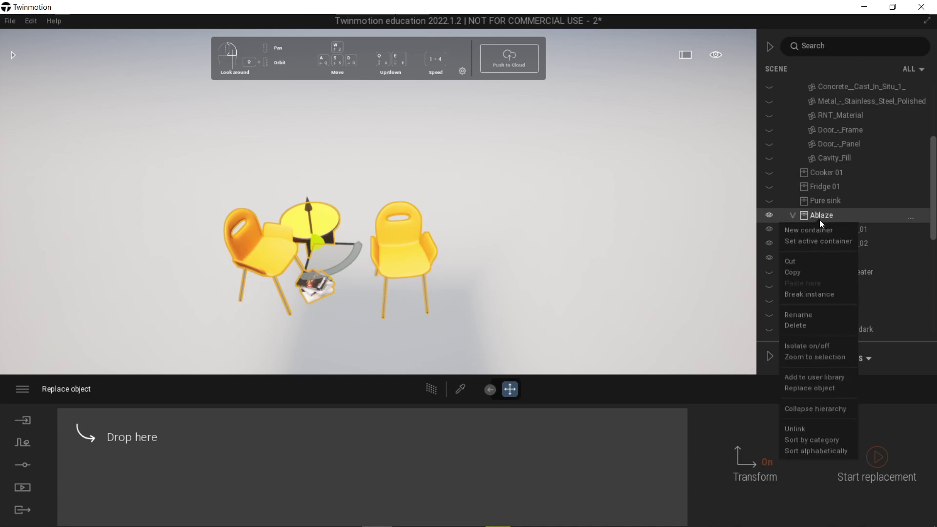
{"action": "left_click", "coordinate": [806, 357]}
{"action": "left_click", "coordinate": [664, 231]}
{"action": "middle_click_drag", "start_coordinate": [667, 233], "coordinate": [623, 242]}
{"action": "scroll", "coordinate": [623, 243], "scroll_direction": "down", "scroll_amount": 3}
{"action": "right_click_drag", "start_coordinate": [623, 243], "coordinate": [624, 220]}
{"action": "scroll", "coordinate": [365, 247], "scroll_direction": "up", "scroll_amount": 2}
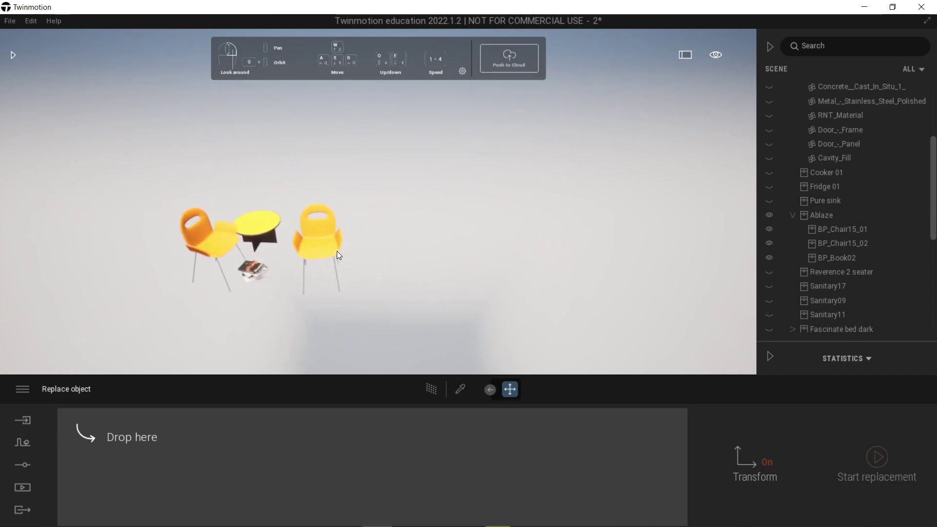
Add the rearranged Ablaze set to the user library and open that library to view the saved item
{"action": "right_click", "coordinate": [814, 220]}
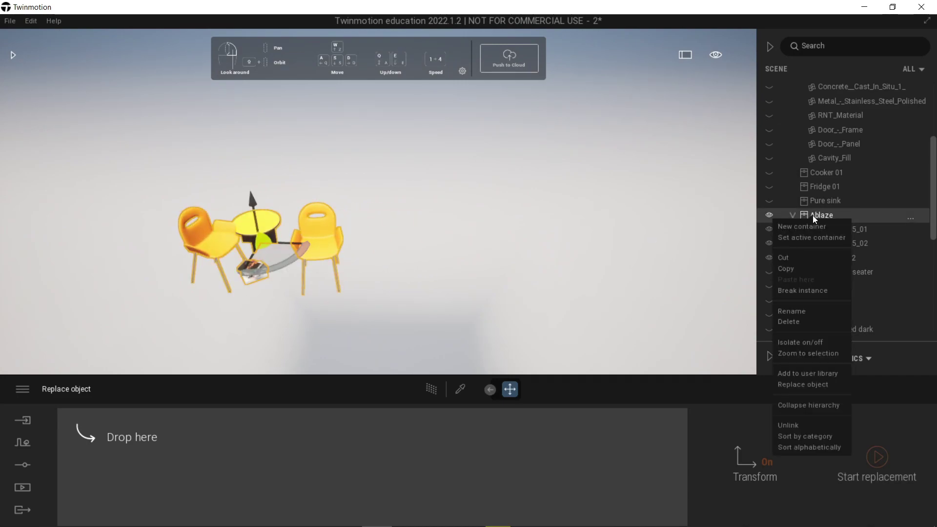
{"action": "left_click", "coordinate": [806, 375]}
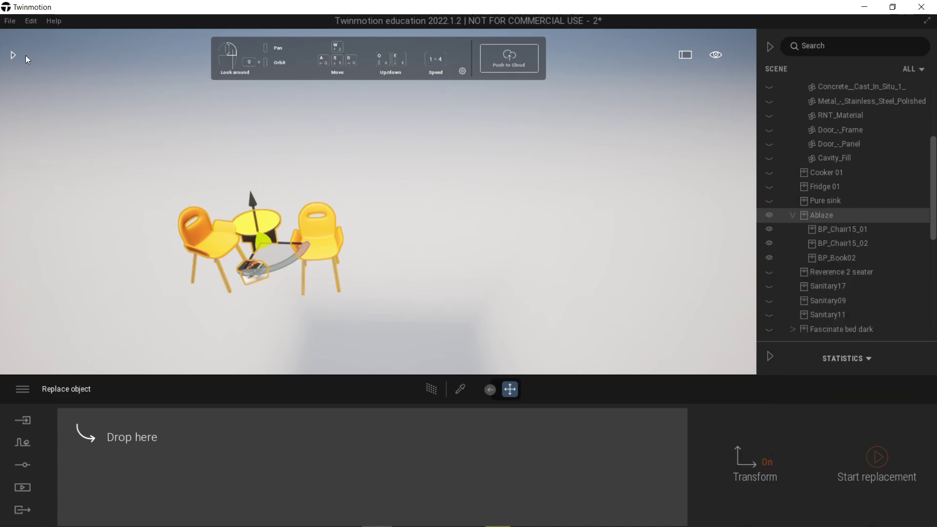
{"action": "left_click", "coordinate": [13, 54]}
{"action": "scroll", "coordinate": [96, 174], "scroll_direction": "down", "scroll_amount": 2}
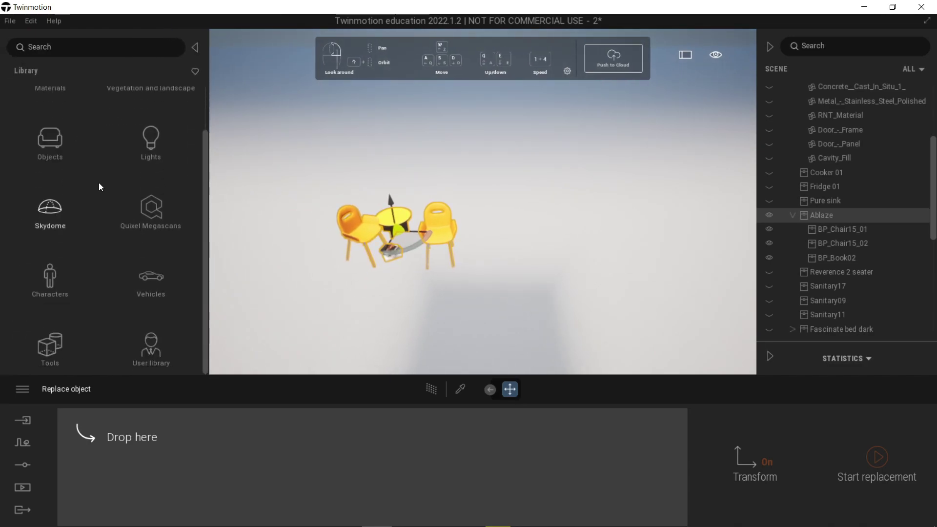
{"action": "left_click", "coordinate": [149, 344]}
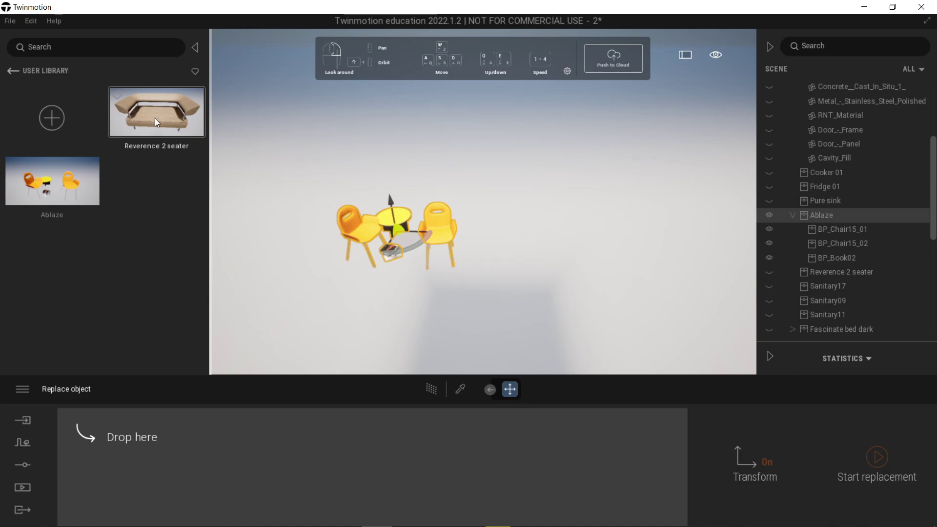
Expand the scene statistics and undo the Ablaze isolation to show the whole house from outside
{"action": "left_click", "coordinate": [770, 359]}
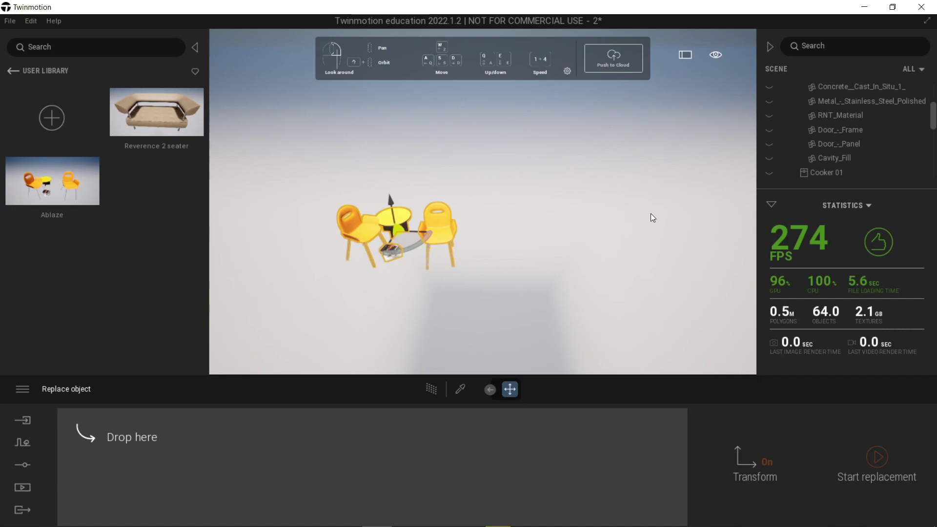
{"action": "left_click", "coordinate": [667, 217]}
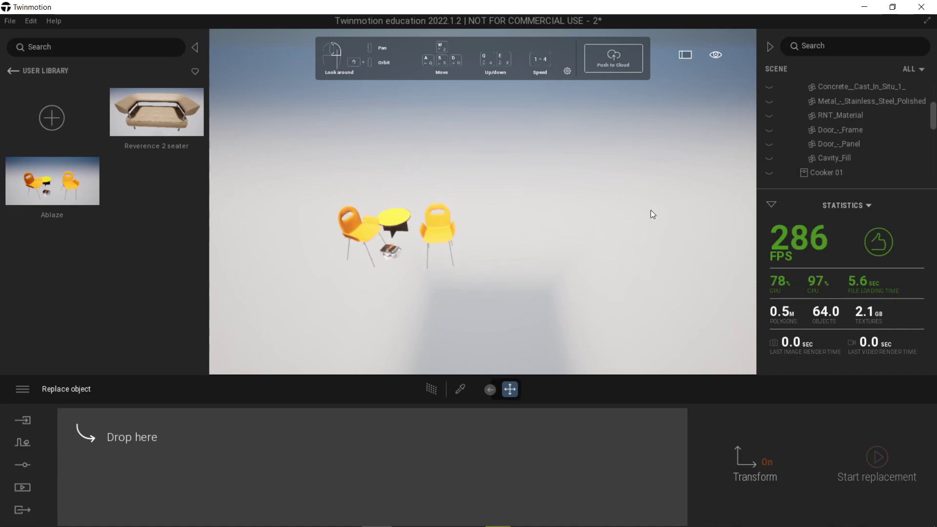
{"action": "key", "text": "ctrl+z"}
{"action": "key", "text": "ctrl+z"}
{"action": "left_click", "coordinate": [446, 226]}
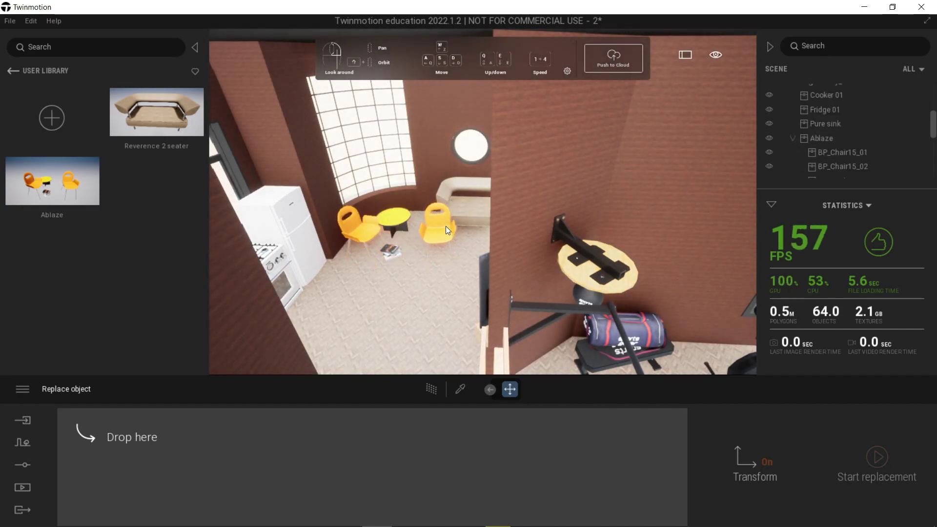
{"action": "middle_click_drag", "start_coordinate": [446, 231], "coordinate": [552, 246], "text": "shift"}
{"action": "key", "text": "q"}
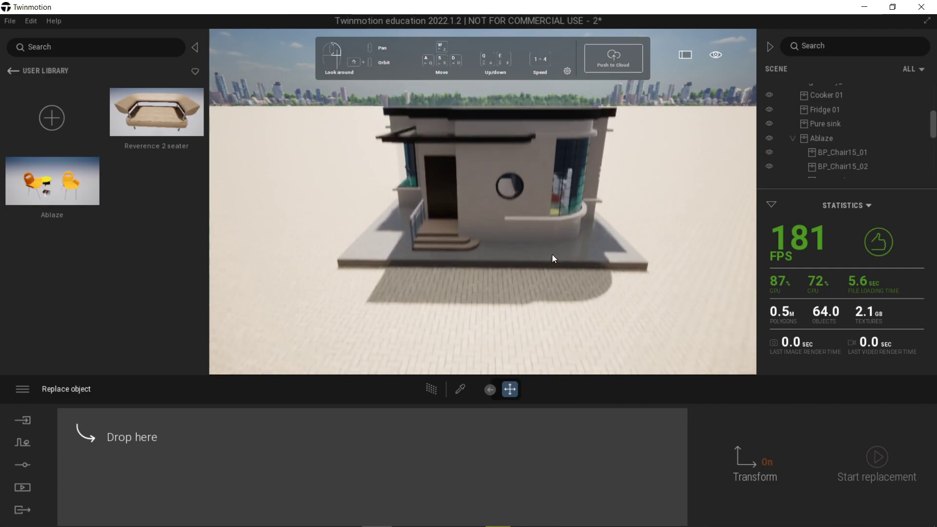
{"action": "scroll", "coordinate": [553, 255], "scroll_direction": "down", "scroll_amount": 5}
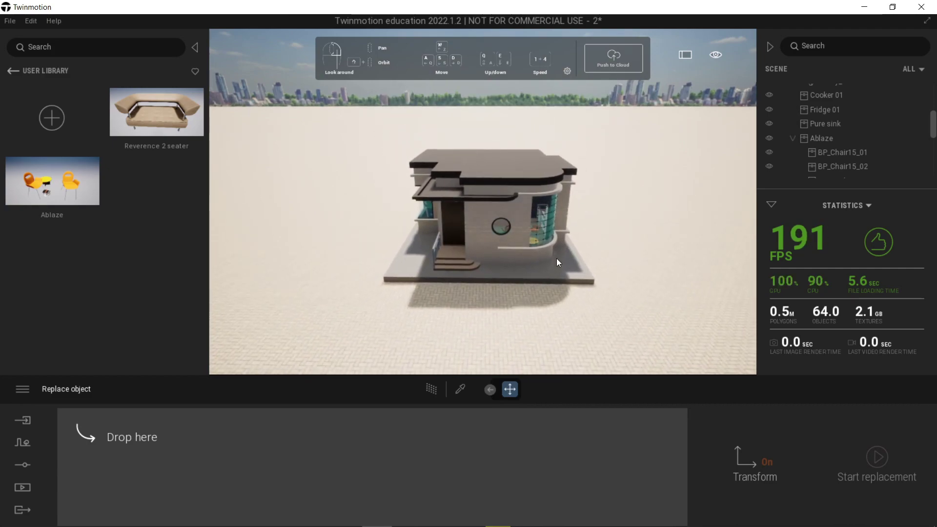